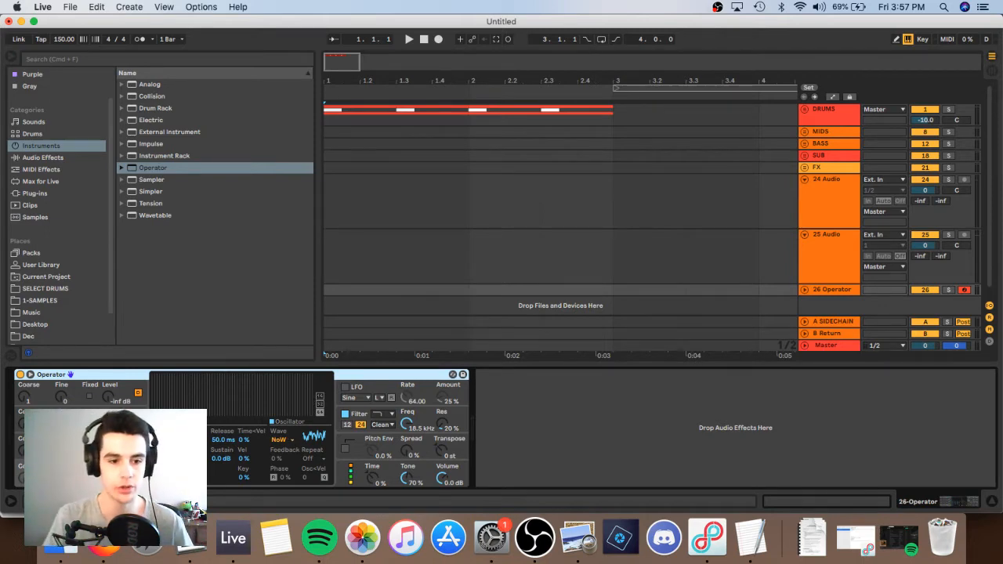
# - Audition Operator and choose Noise White as its oscillator waveform
pyautogui.press('Escape')
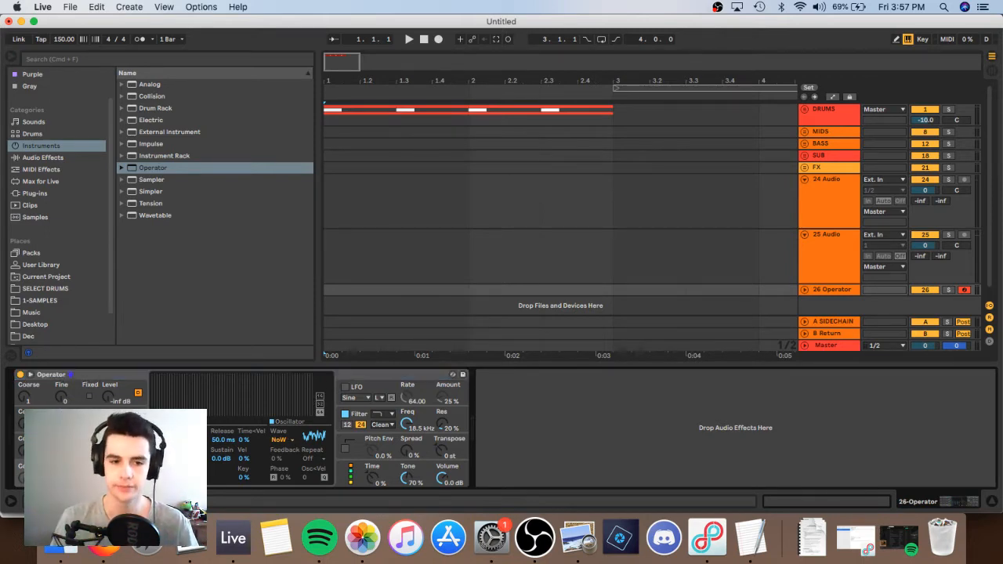
pyautogui.click(69, 377)
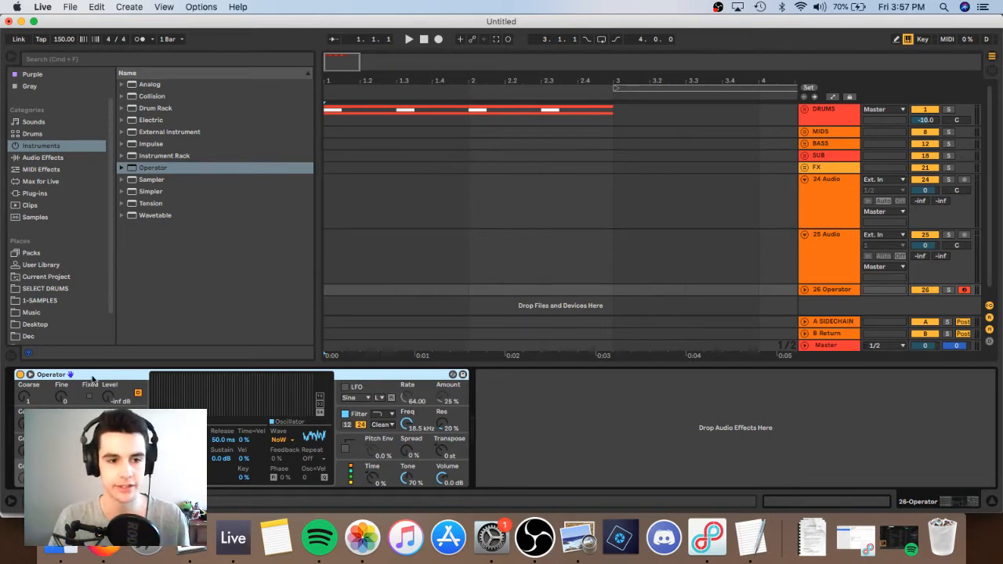
pyautogui.press('a')
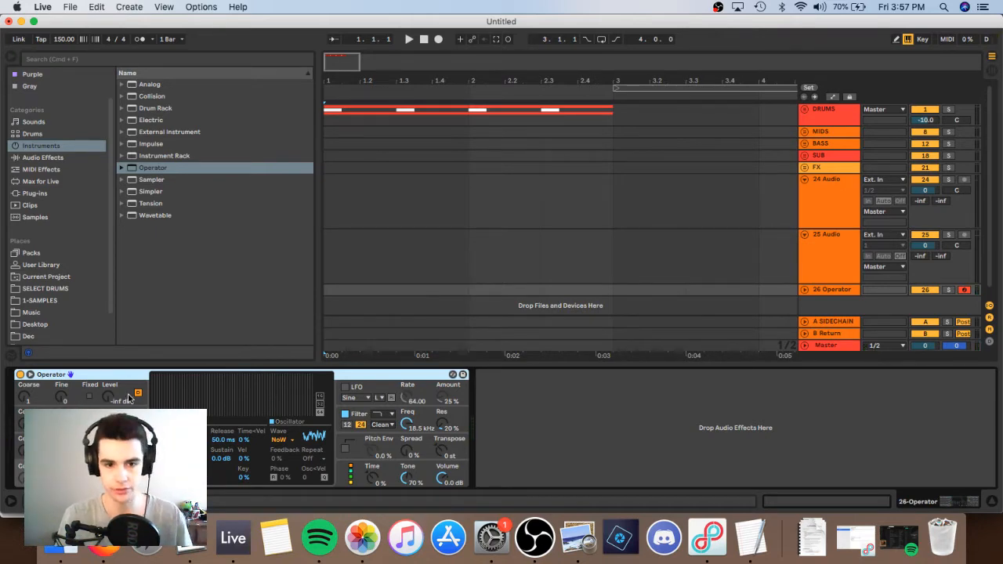
pyautogui.click(290, 441)
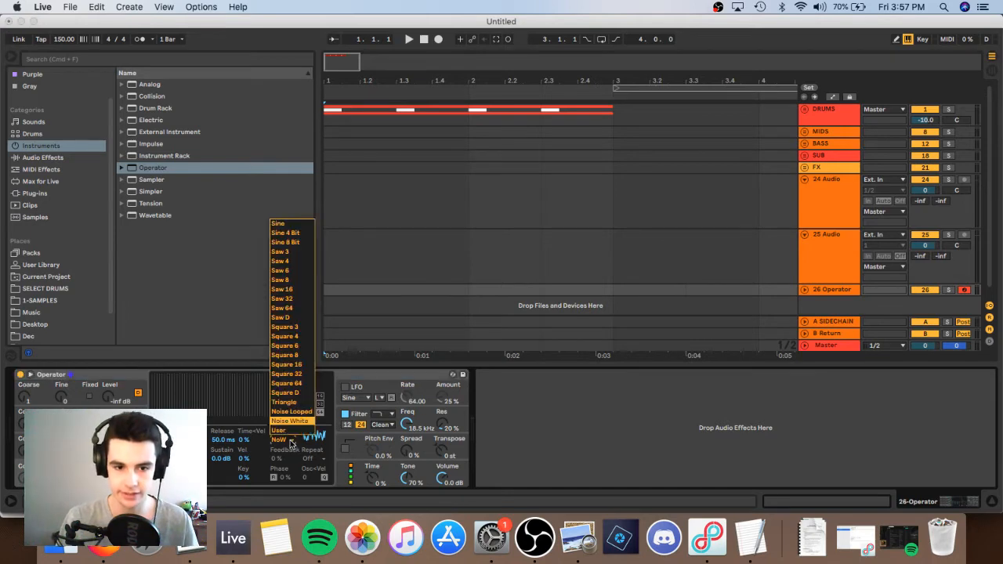
pyautogui.click(303, 423)
# - Group Operator into an Instrument Rack with its chain list shown, and unfold track 26
pyautogui.click(107, 377)
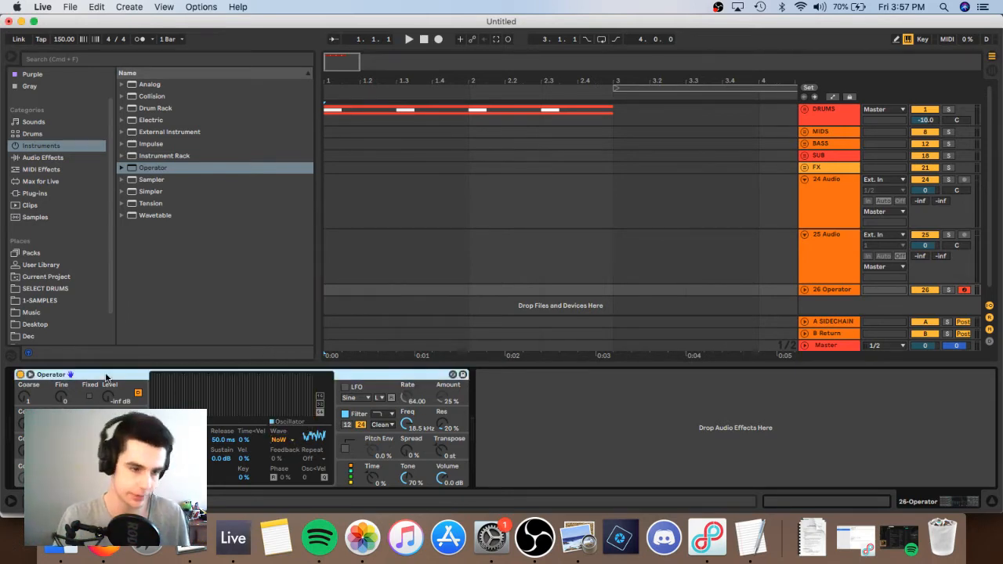
pyautogui.press('super+g')
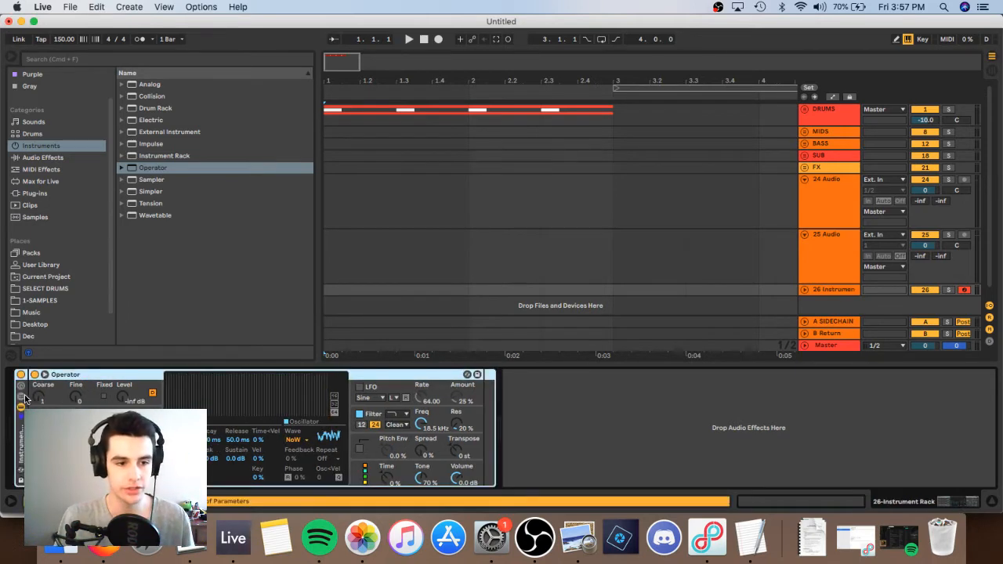
pyautogui.click(21, 404)
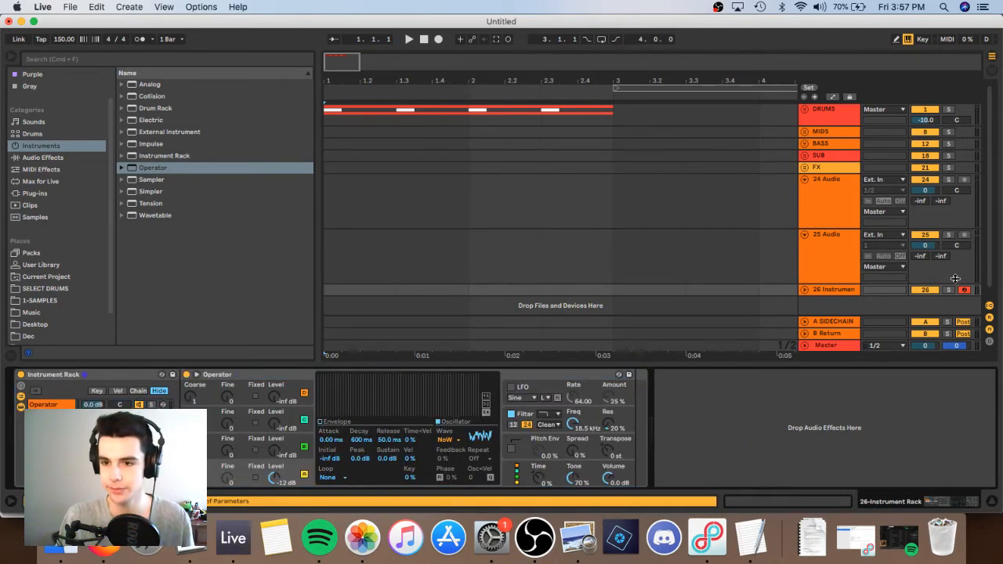
pyautogui.click(805, 290)
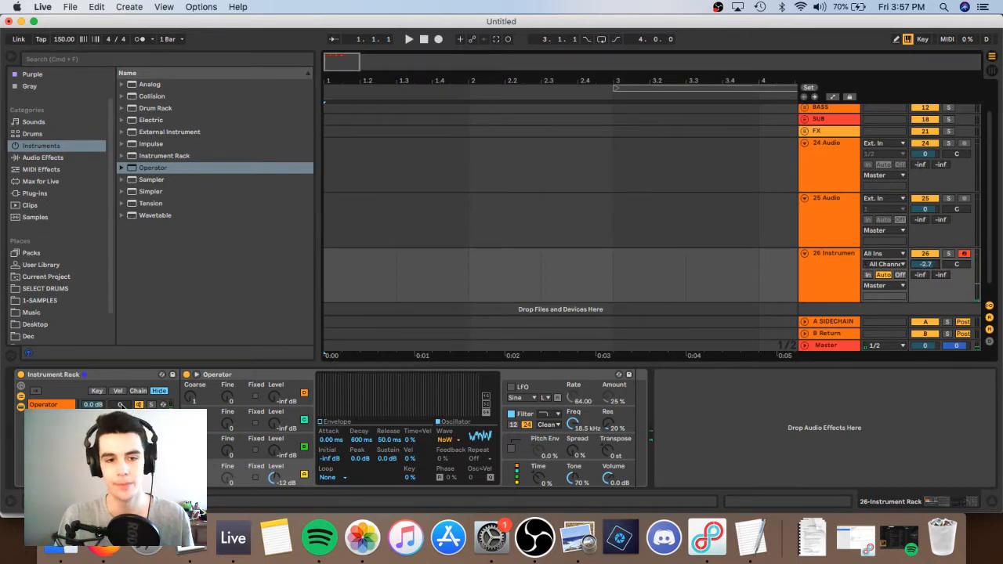
# - Pan the rack's Operator chain to 50L and play a note to audition it
pyautogui.moveTo(121, 406); pyautogui.dragTo(121, 408)
pyautogui.click(121, 416)
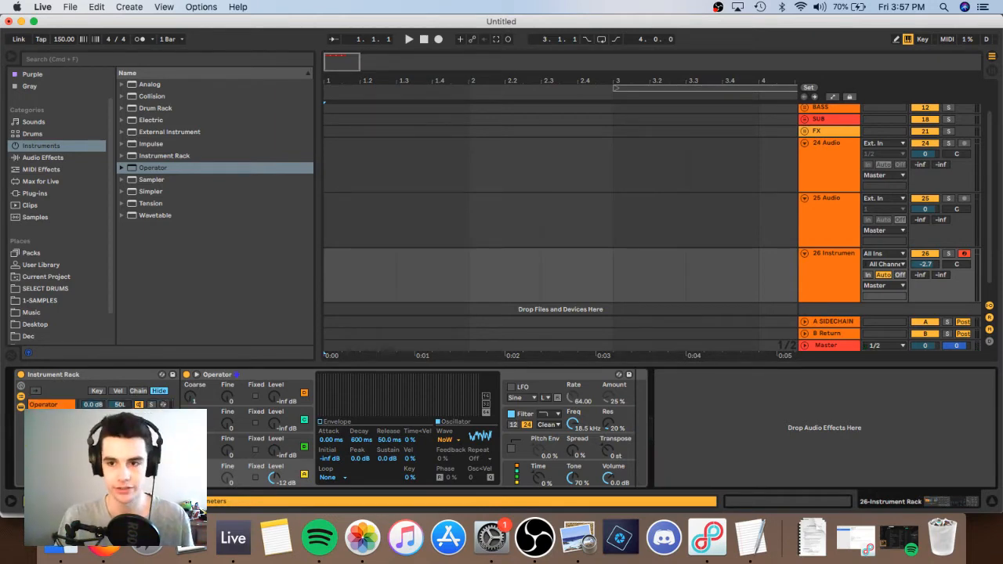
pyautogui.press('a')
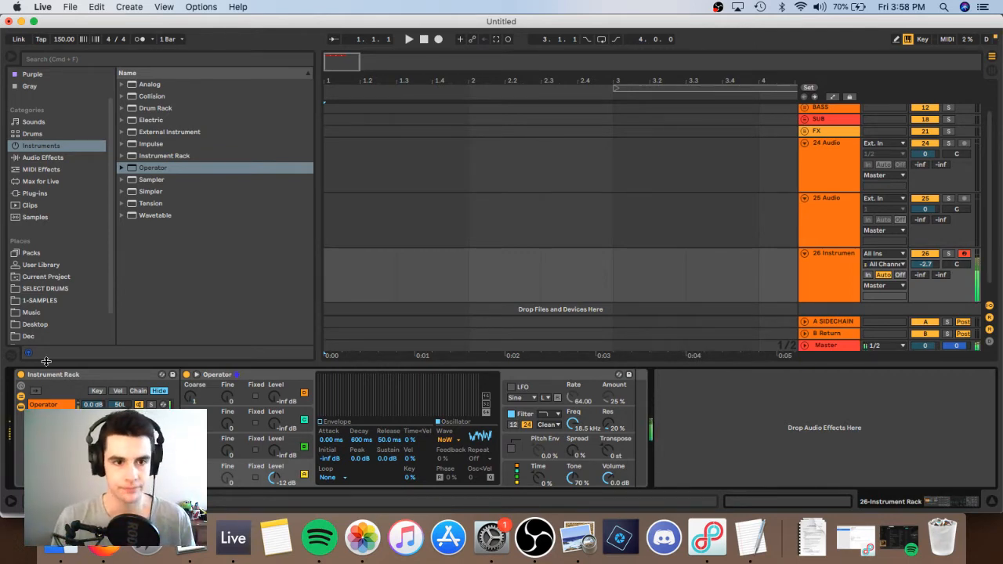
# - Add an Auto Filter audio effect after the Instrument Rack
pyautogui.click(39, 193)
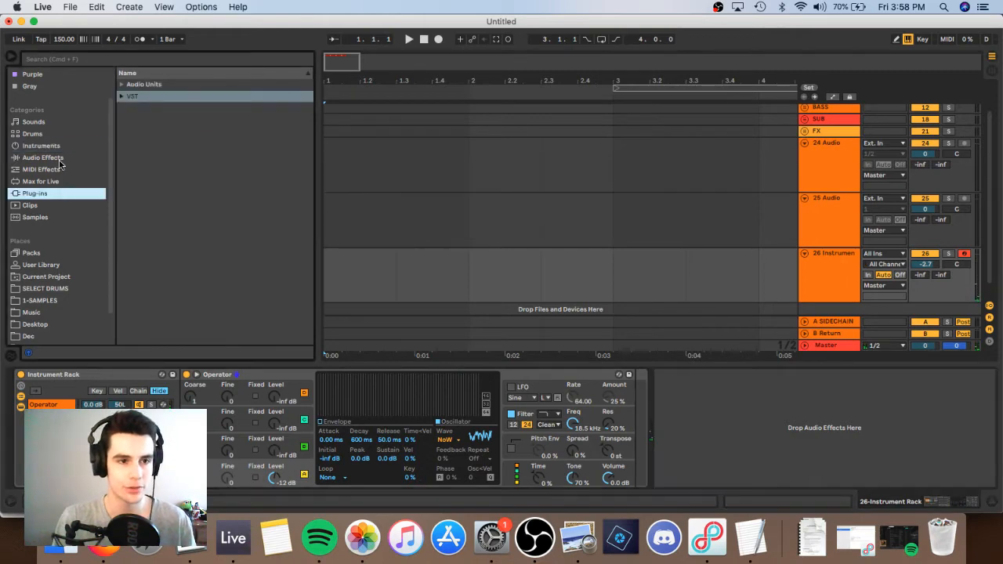
pyautogui.click(45, 157)
pyautogui.scroll(-5, 208, 196)
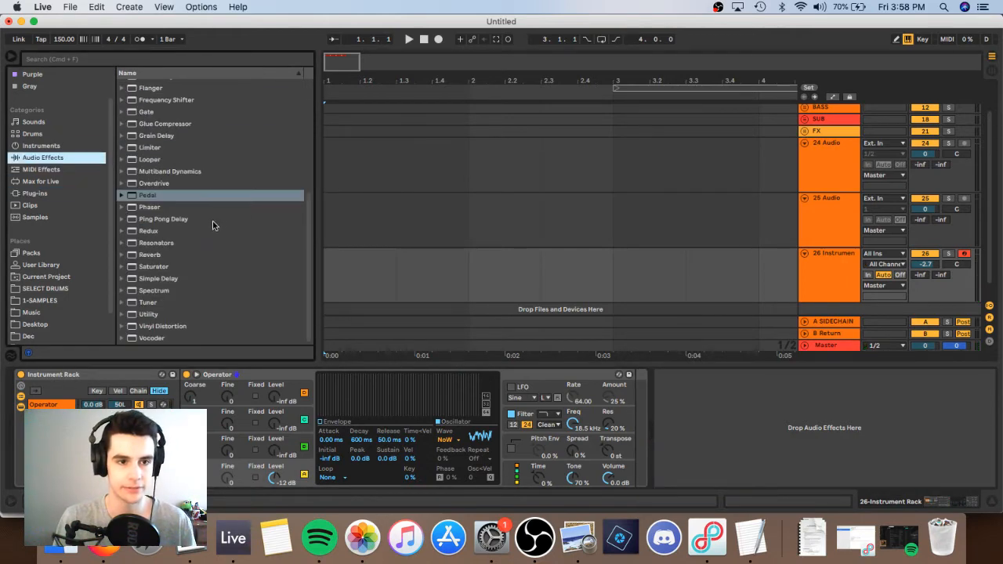
pyautogui.scroll(5, 212, 222)
pyautogui.doubleClick(155, 108)
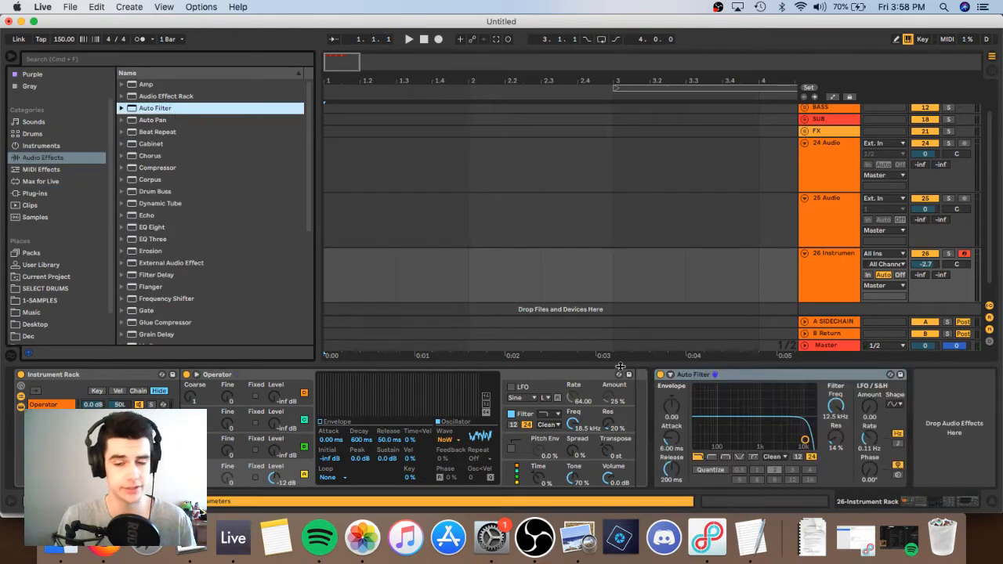
# - Switch the Auto Filter to band-pass with a frequency of 3.88 kHz and a resonance of 36%
pyautogui.click(727, 458)
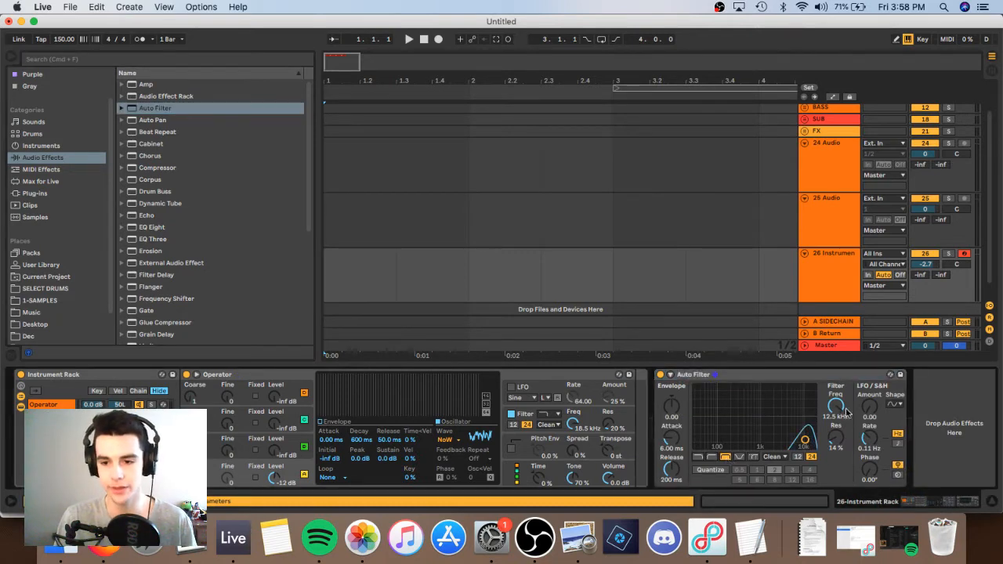
pyautogui.moveTo(836, 408); pyautogui.dragTo(836, 424)
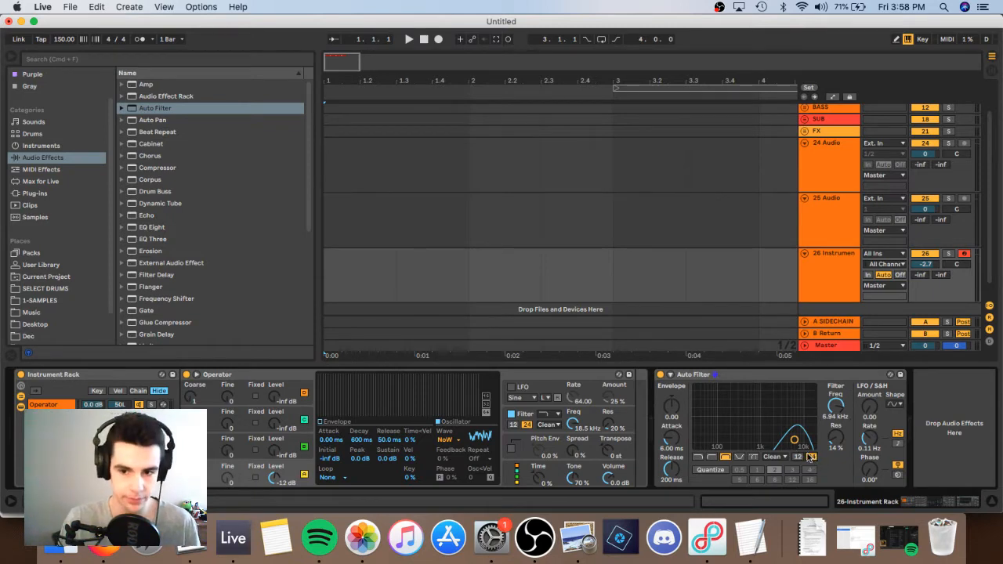
pyautogui.moveTo(795, 441)
pyautogui.mouseDown()
pyautogui.moveTo(761, 441)
pyautogui.moveTo(789, 439)
pyautogui.moveTo(790, 429)
pyautogui.moveTo(720, 429)
pyautogui.moveTo(800, 429)
pyautogui.moveTo(784, 429)
pyautogui.mouseUp()
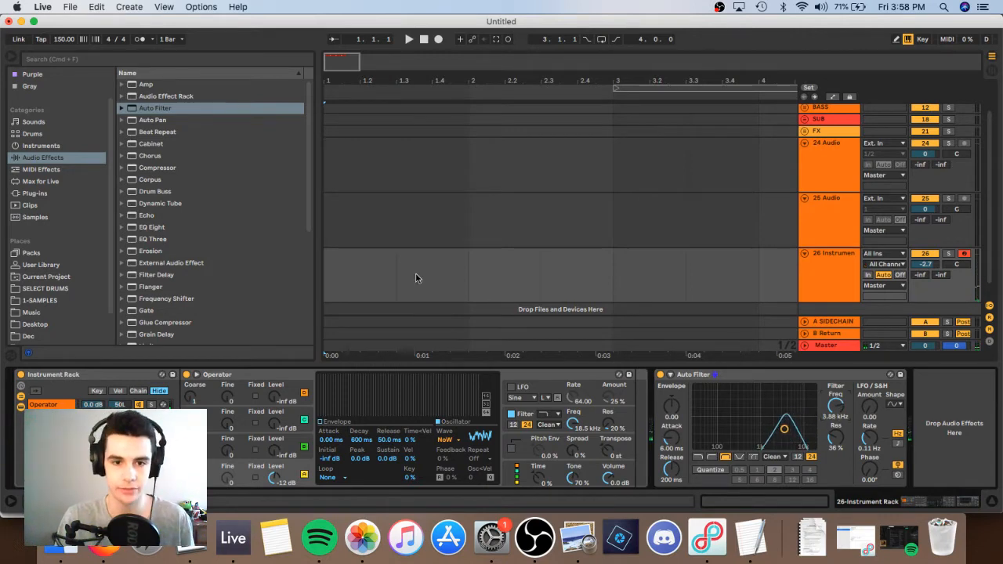
# - Create a half-bar MIDI clip at the start of track 26 and fill it with one sustained C3 note
pyautogui.click(396, 271)
pyautogui.doubleClick(378, 256)
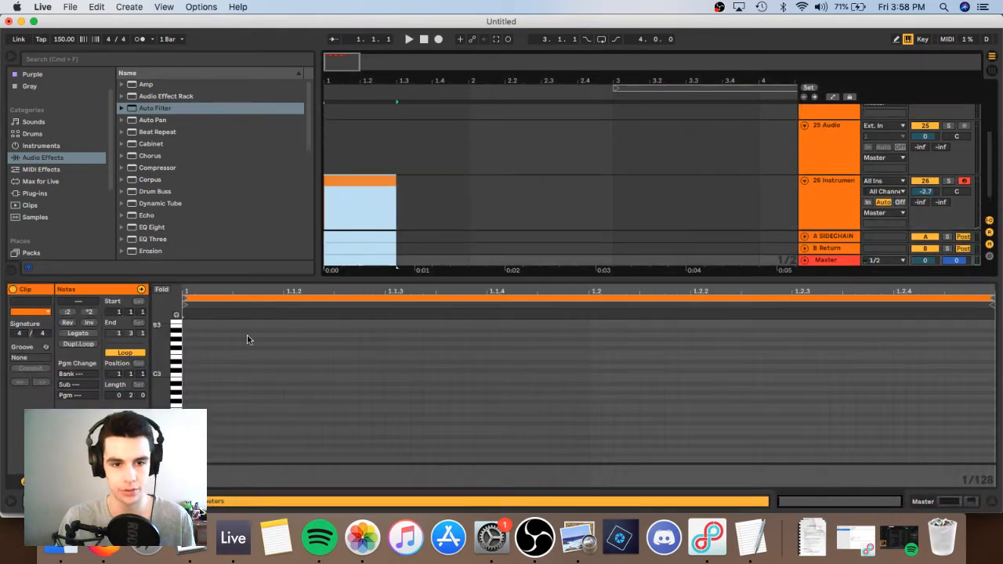
pyautogui.doubleClick(188, 375)
pyautogui.click(78, 336)
pyautogui.click(394, 213)
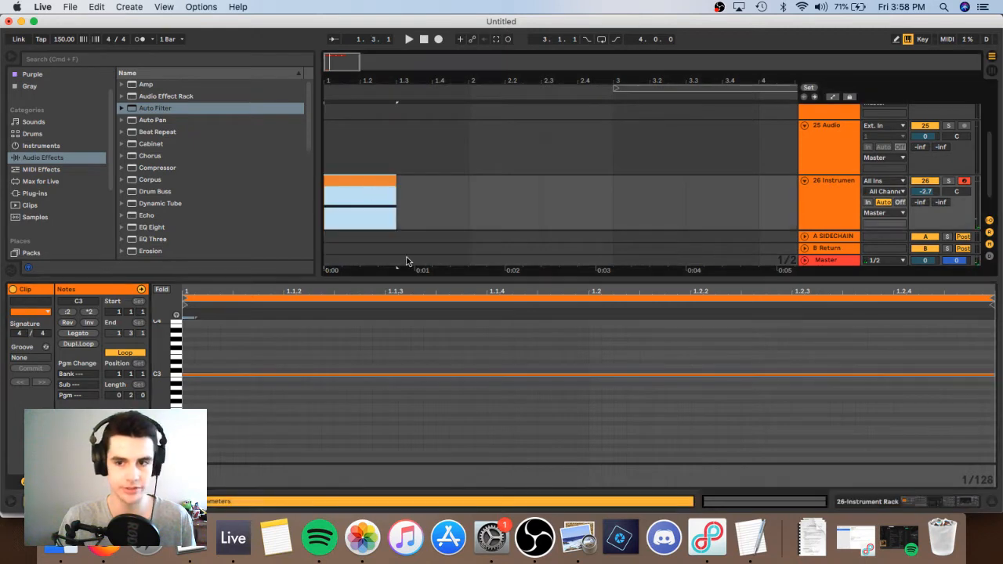
# - Show the Auto Filter frequency automation in a new lane and shape a downward sweep across the half-bar clip
pyautogui.doubleClick(846, 197)
pyautogui.rightClick(833, 407)
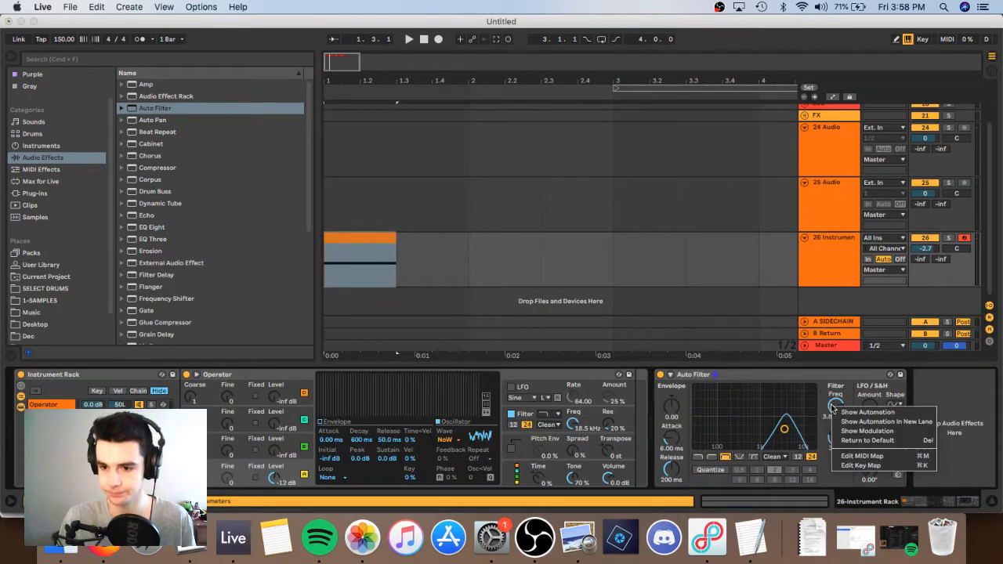
pyautogui.click(855, 423)
pyautogui.moveTo(372, 290); pyautogui.dragTo(395, 301)
pyautogui.press('space')
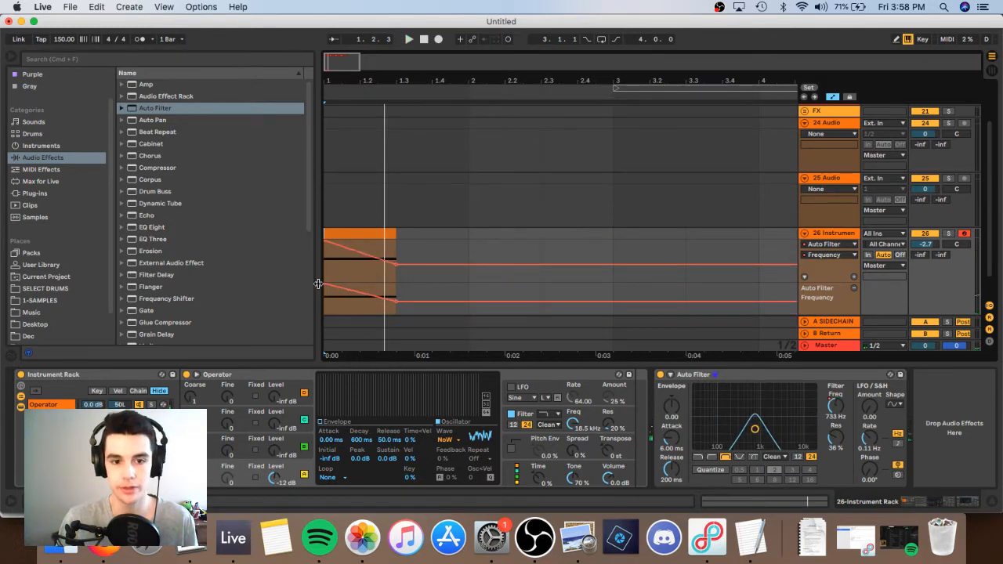
pyautogui.moveTo(327, 285); pyautogui.dragTo(327, 292)
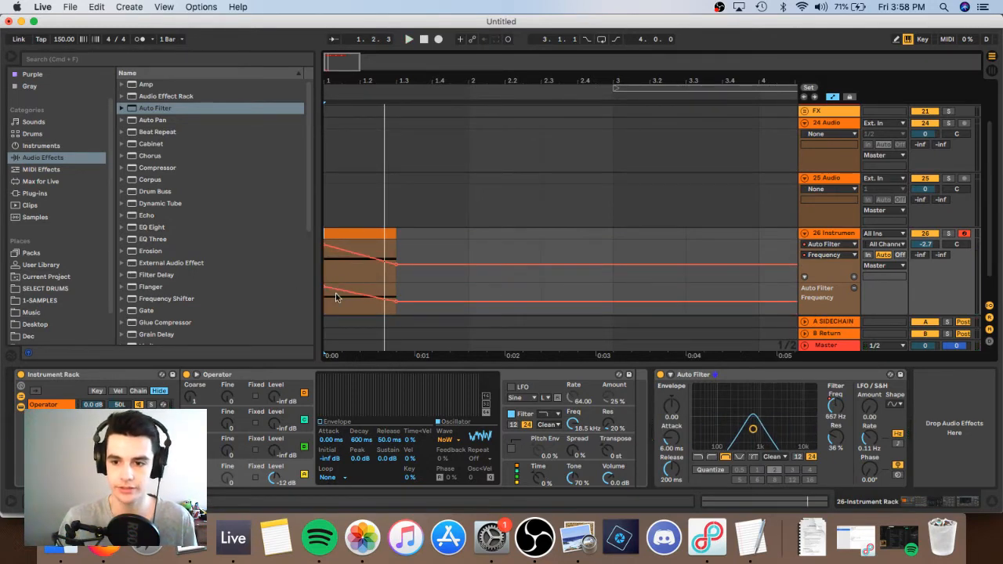
# - Extend the MIDI clip to bar 3, make its C3 one continuous two-bar note, and start playback
pyautogui.click(360, 235)
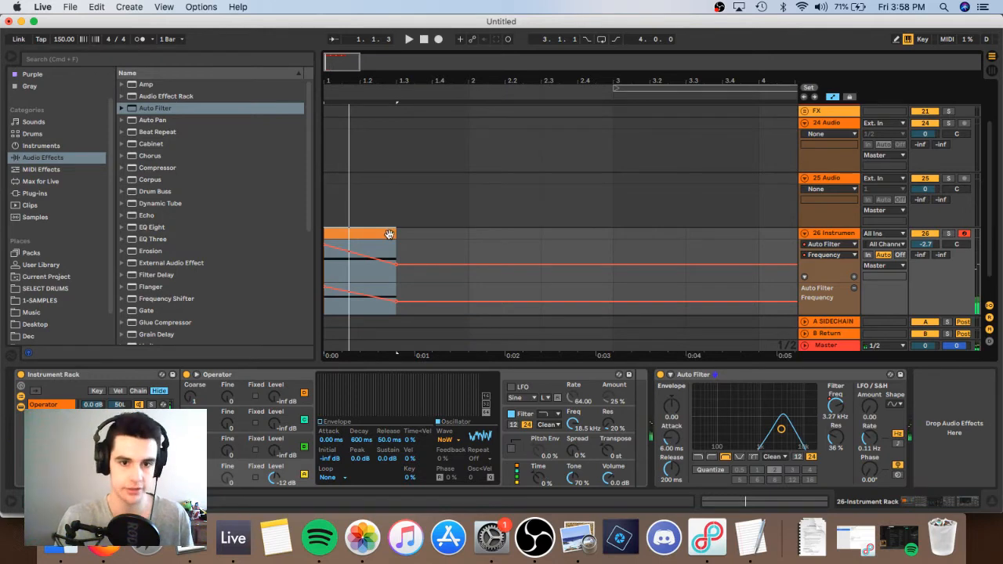
pyautogui.moveTo(394, 235); pyautogui.dragTo(600, 228)
pyautogui.doubleClick(551, 232)
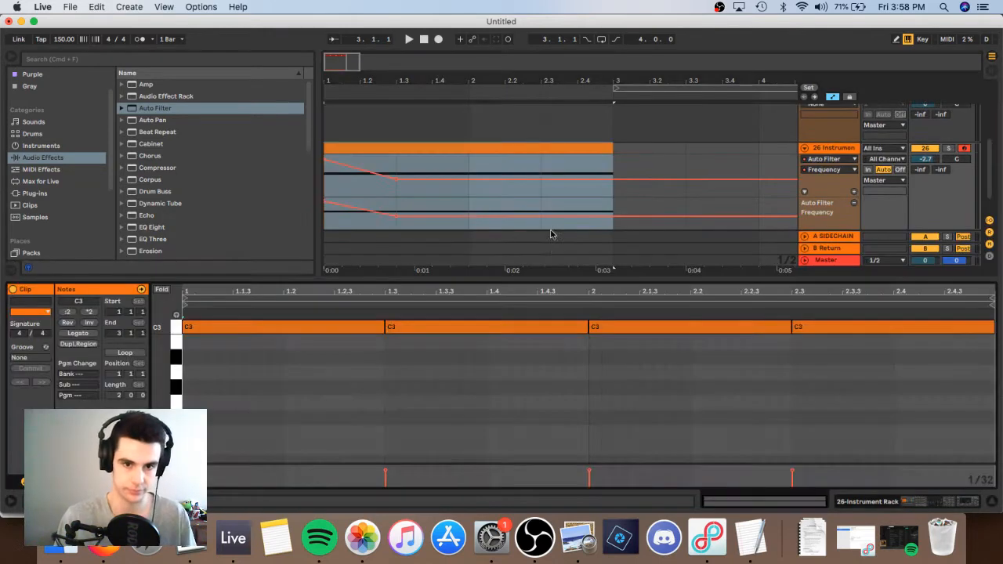
pyautogui.moveTo(385, 330); pyautogui.dragTo(990, 320)
pyautogui.press('space')
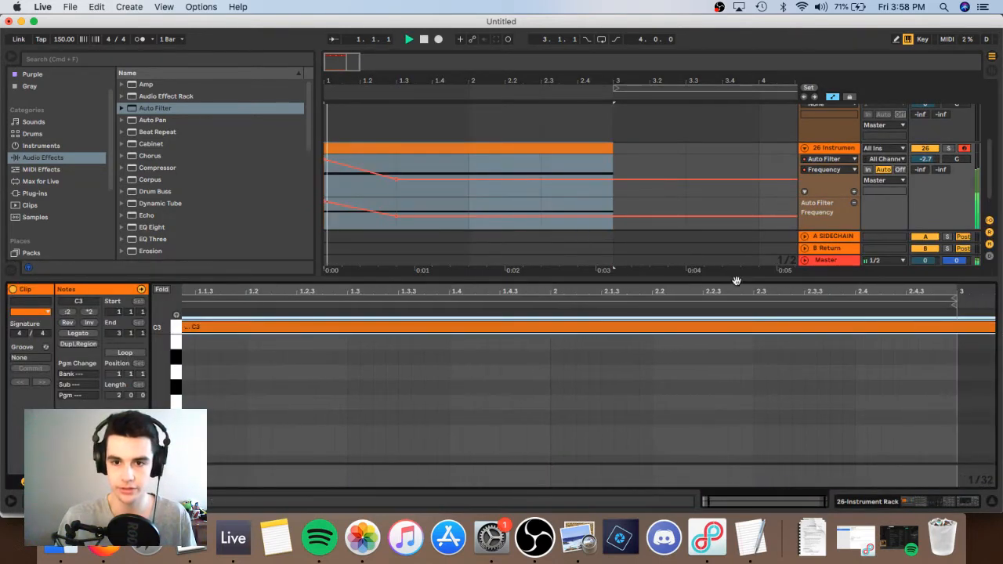
# - Stretch the filter frequency automation so the downward sweep ends at bar 3, and control playback to check it
pyautogui.click(839, 149)
pyautogui.doubleClick(839, 149)
pyautogui.press('space')
pyautogui.moveTo(397, 236); pyautogui.dragTo(613, 241)
pyautogui.press('space')
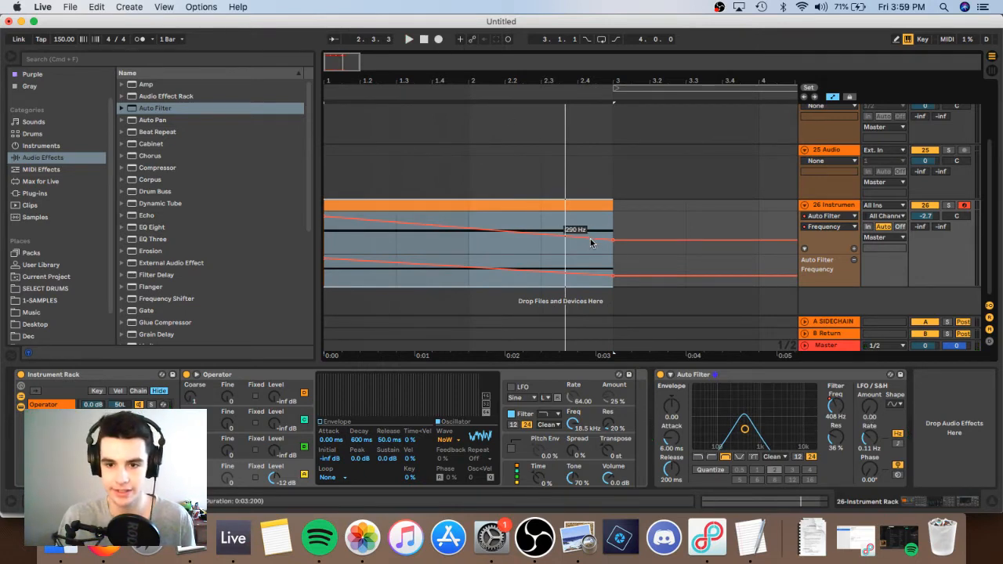
pyautogui.moveTo(660, 236); pyautogui.dragTo(308, 229)
pyautogui.press('Delete')
pyautogui.press('super+z')
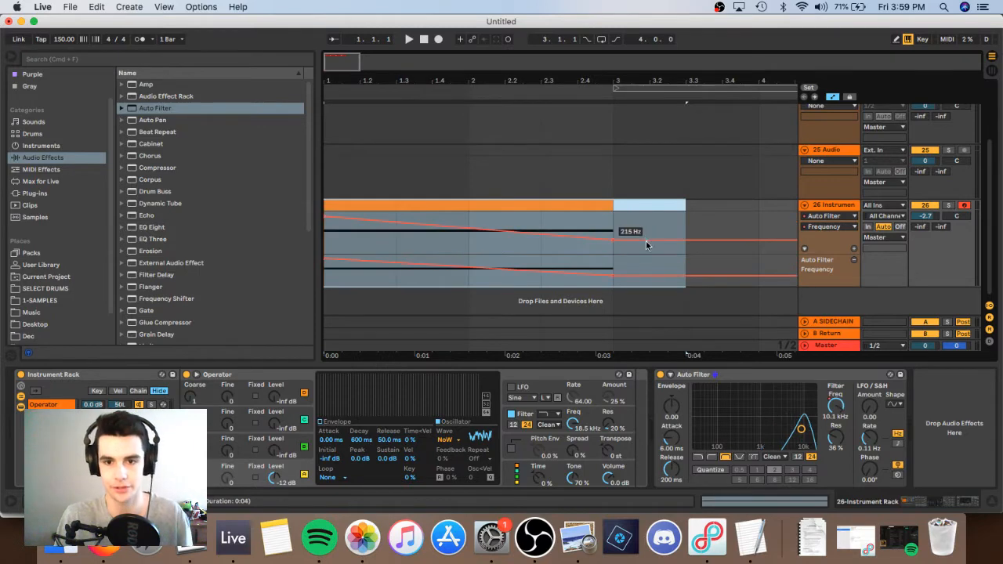
pyautogui.moveTo(644, 249); pyautogui.dragTo(333, 251)
pyautogui.click(644, 266)
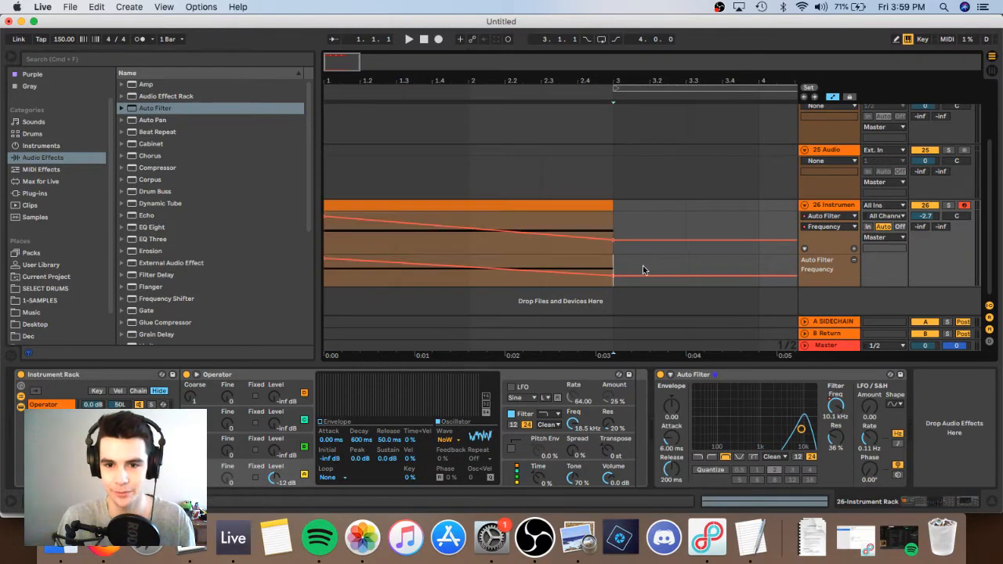
pyautogui.moveTo(643, 270); pyautogui.dragTo(332, 274)
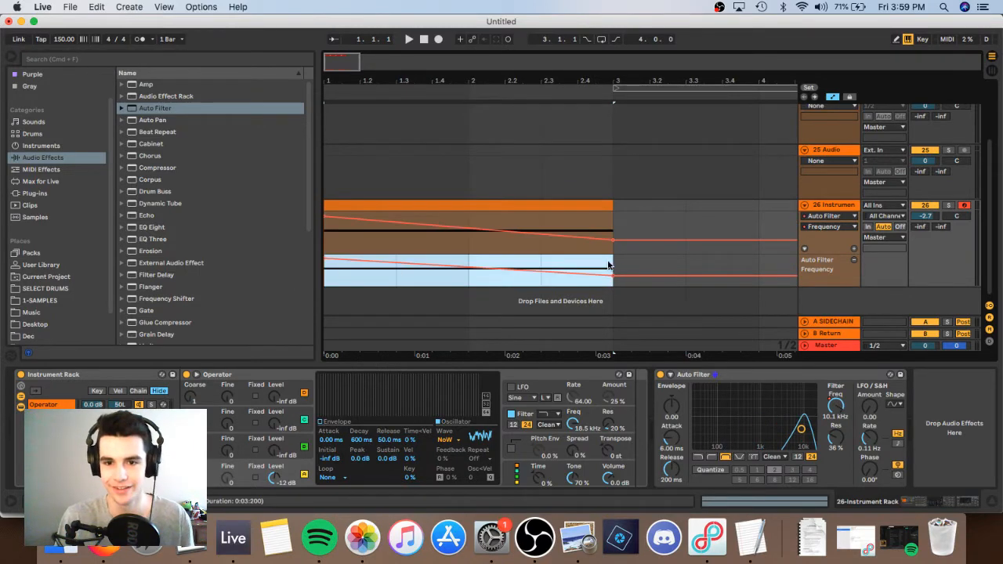
pyautogui.click(686, 268)
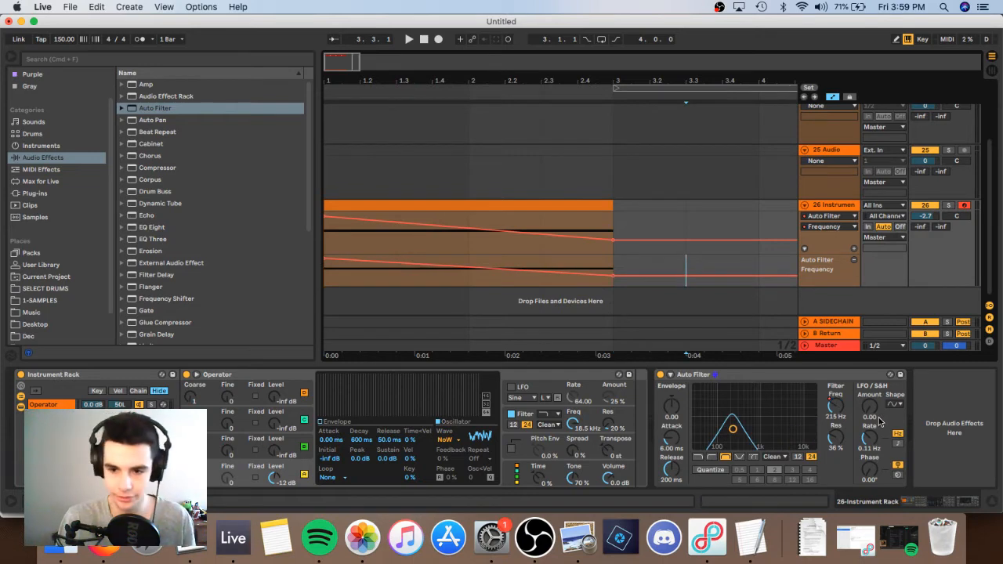
# - Set the Auto Filter frequency to 2.98 kHz and its LFO to an amount of 1.19 with a tempo-synced 1/16 rate
pyautogui.moveTo(836, 409); pyautogui.dragTo(836, 365)
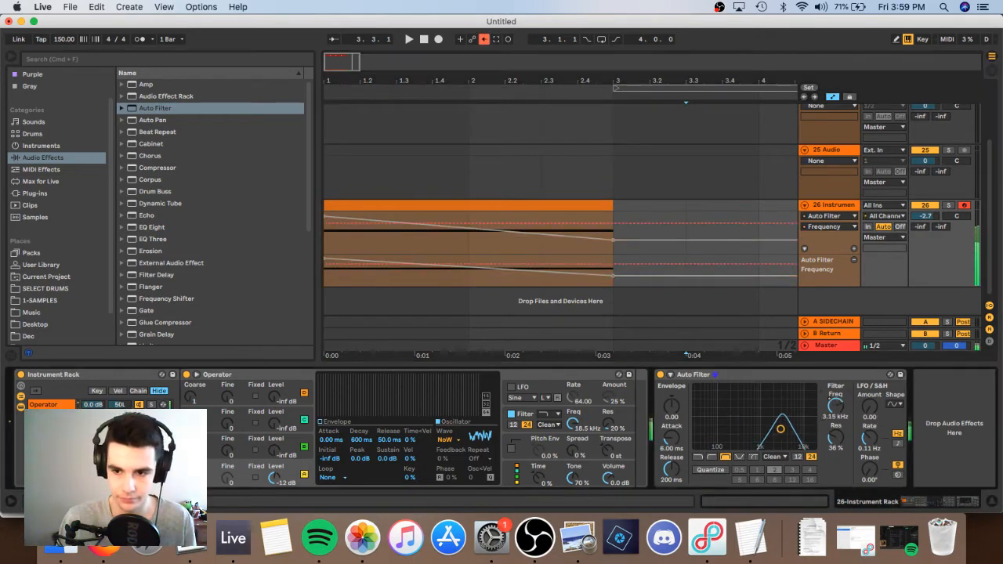
pyautogui.click(870, 409)
pyautogui.moveTo(870, 410); pyautogui.dragTo(870, 396)
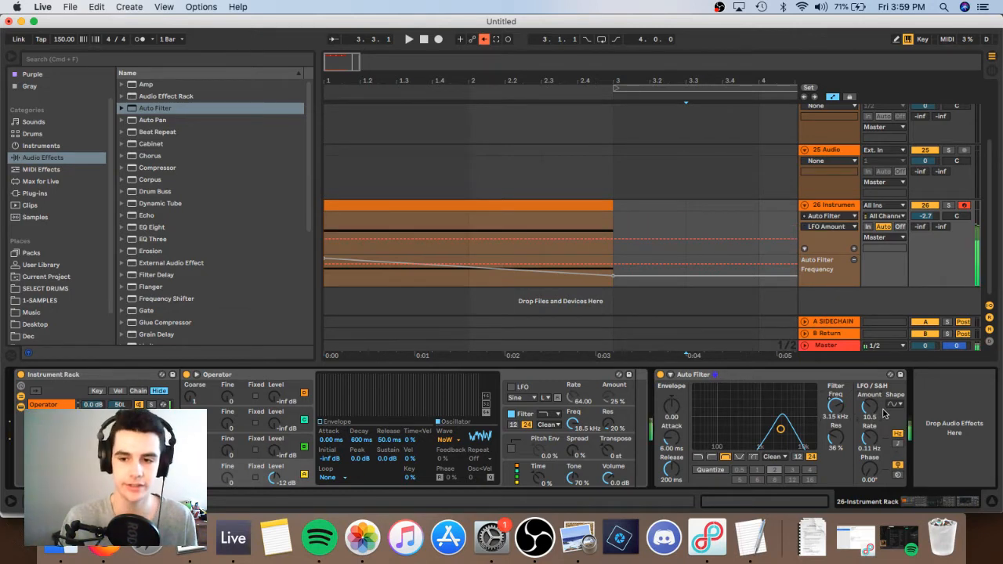
pyautogui.moveTo(873, 439); pyautogui.dragTo(869, 418)
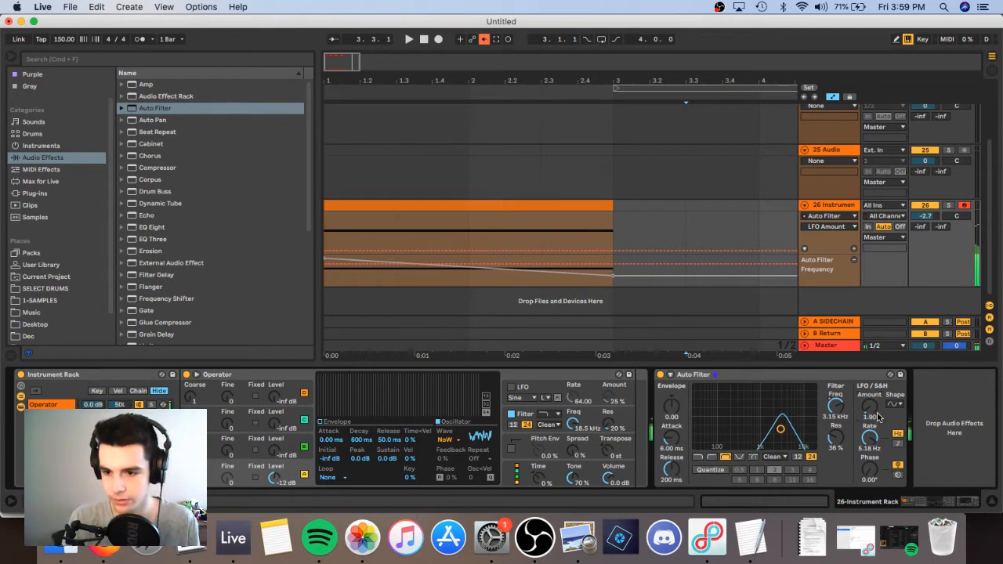
pyautogui.moveTo(870, 438); pyautogui.dragTo(870, 429)
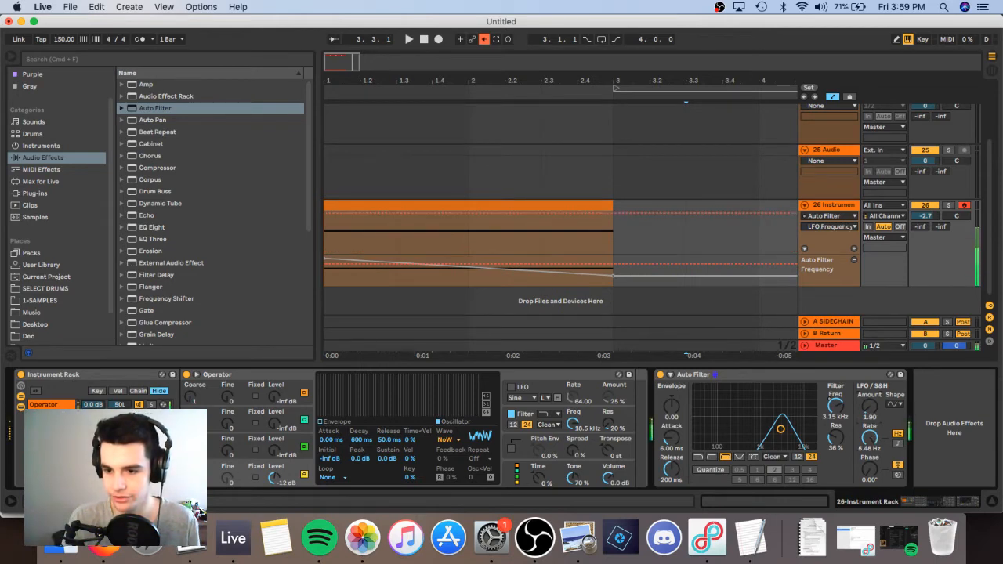
pyautogui.click(897, 433)
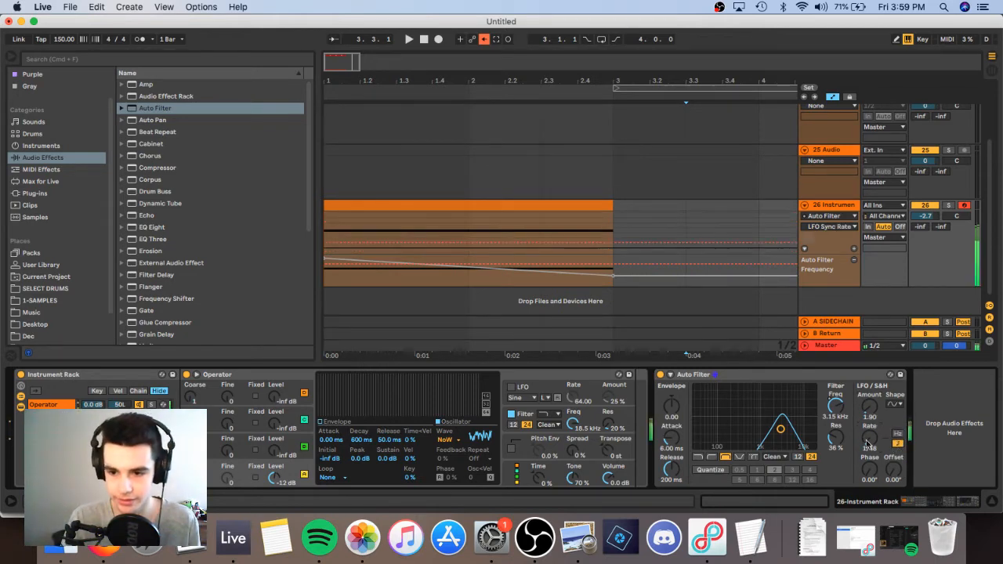
pyautogui.moveTo(839, 414); pyautogui.dragTo(832, 385)
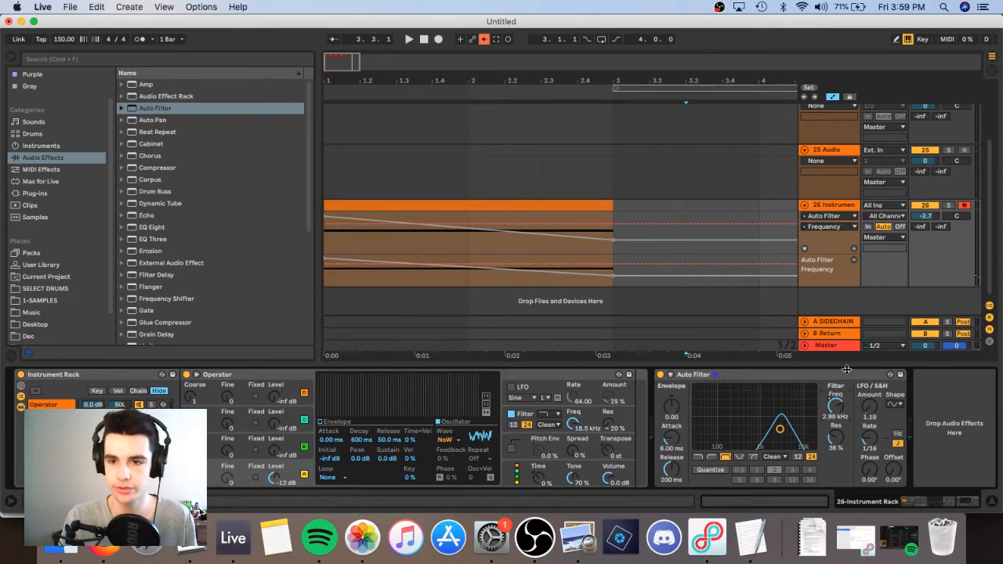
# - Re-enable the overridden automation and play the two-bar clip from its start
pyautogui.click(483, 39)
pyautogui.press('space')
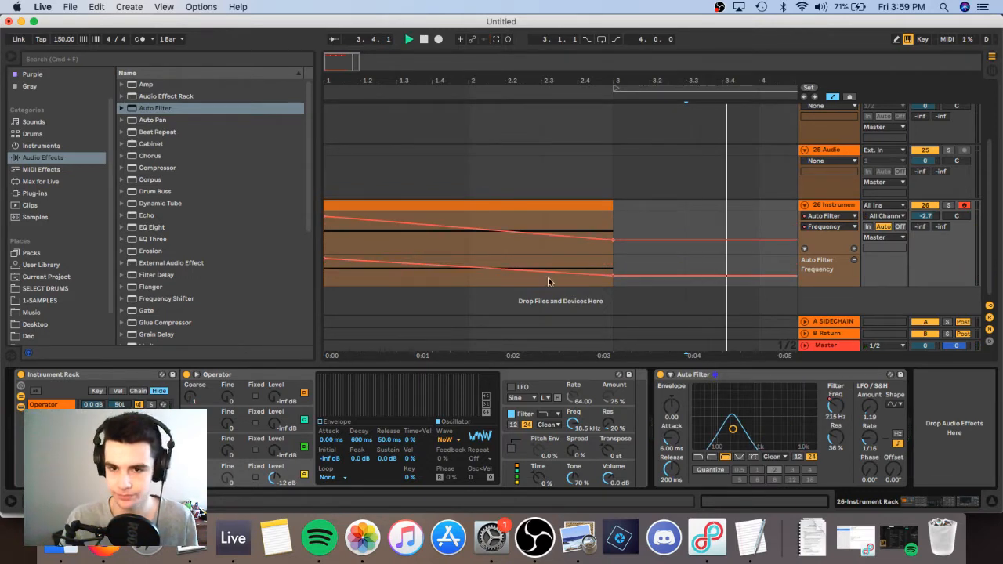
pyautogui.click(471, 205)
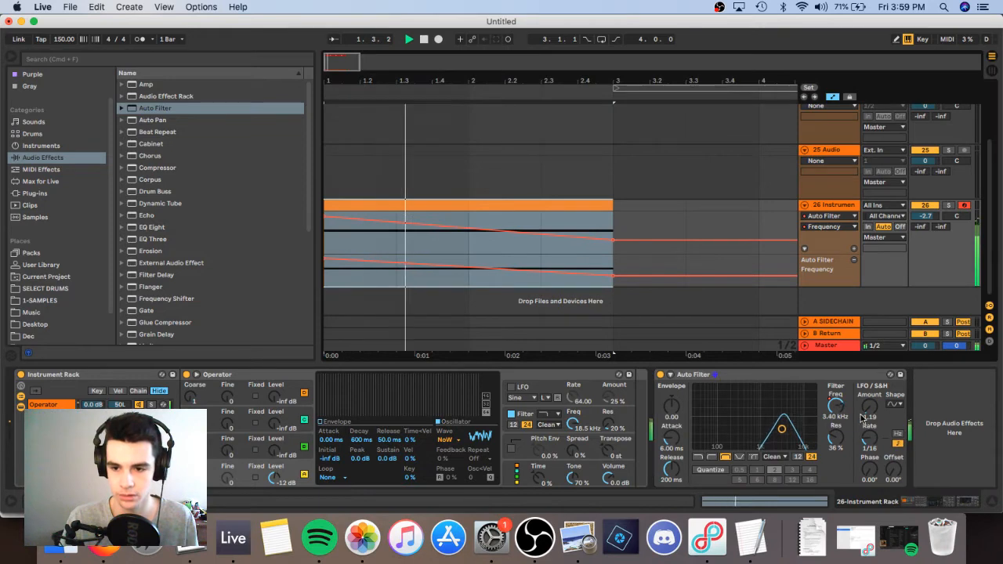
# - Set the Auto Filter's LFO amount to 1.88 and its synced rate to 1/32, and audition the sweep
pyautogui.press('space')
pyautogui.moveTo(870, 443); pyautogui.dragTo(869, 402)
pyautogui.press('space')
pyautogui.press('space')
pyautogui.press('space')
pyautogui.scroll(-2, 179, 255)
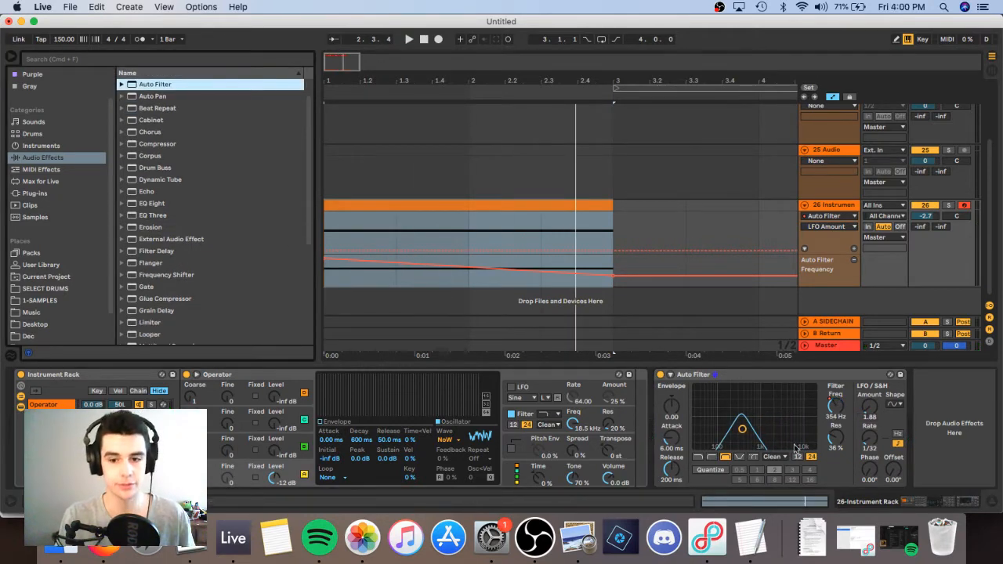
# - Audition the Auto Filter as high-pass and low-pass, and return it to band-pass
pyautogui.click(711, 457)
pyautogui.press('space')
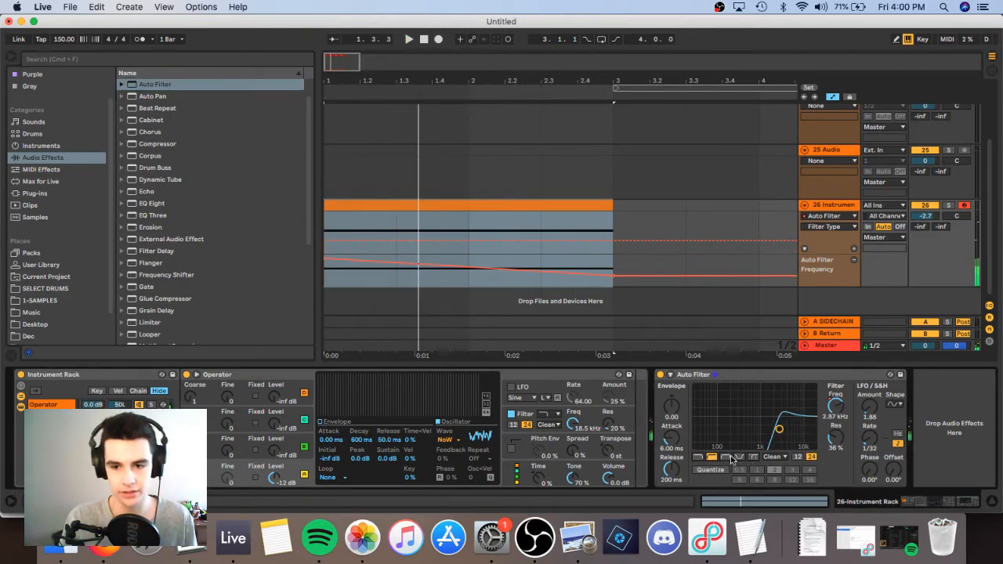
pyautogui.click(699, 458)
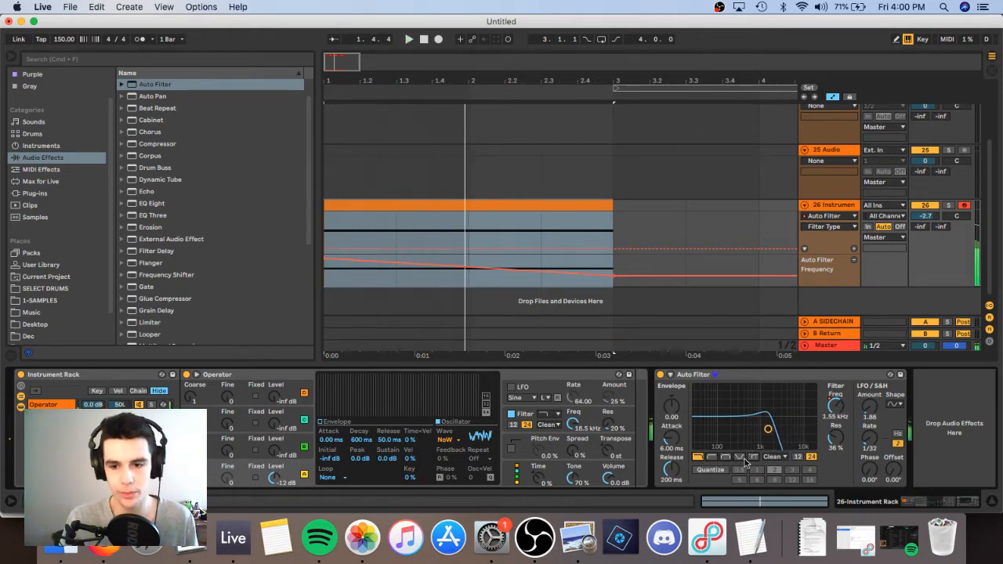
pyautogui.click(726, 457)
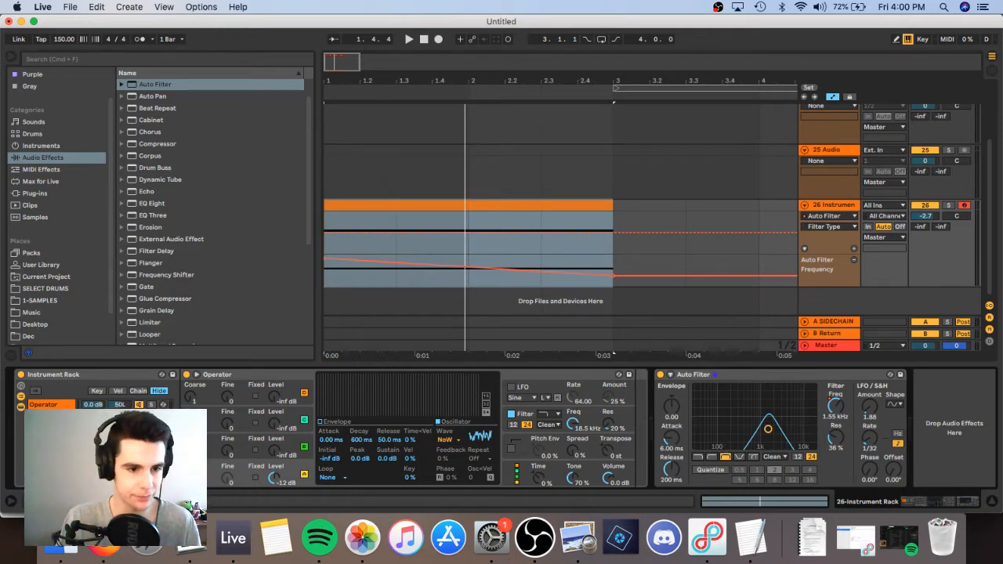
# - Play the band-pass sweep from the start of the clip to check its sound
pyautogui.press('space')
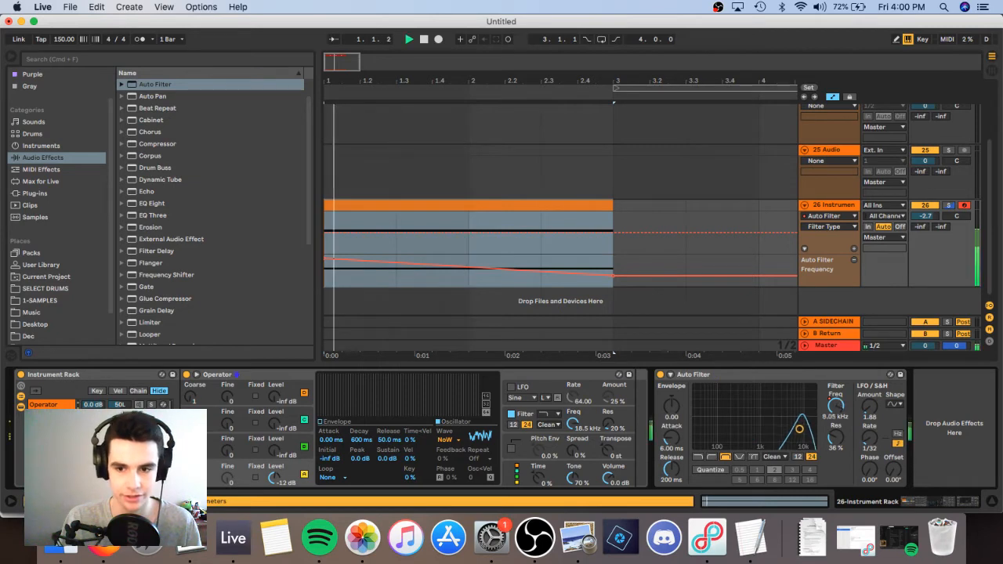
pyautogui.press('space')
pyautogui.press('space')
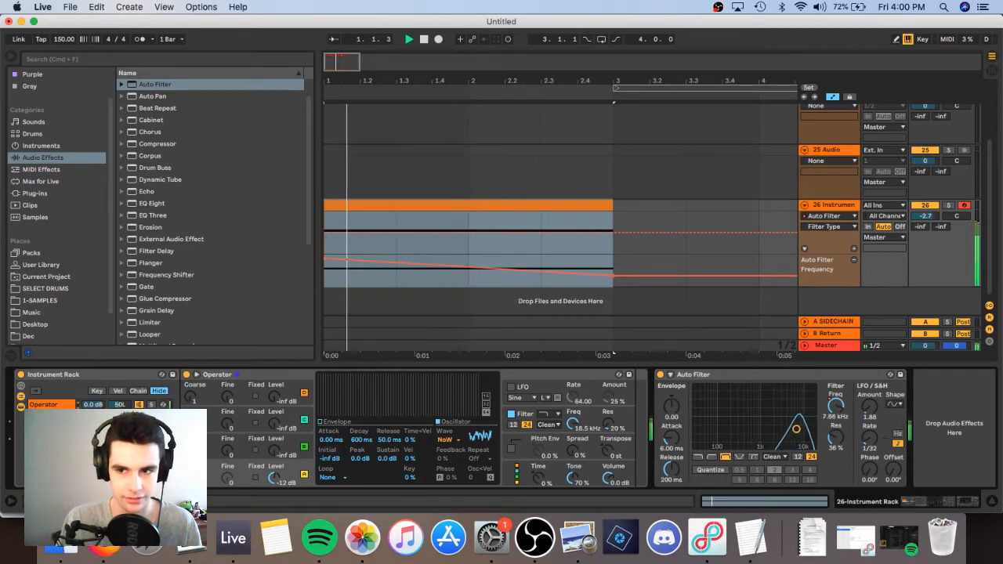
pyautogui.press('space')
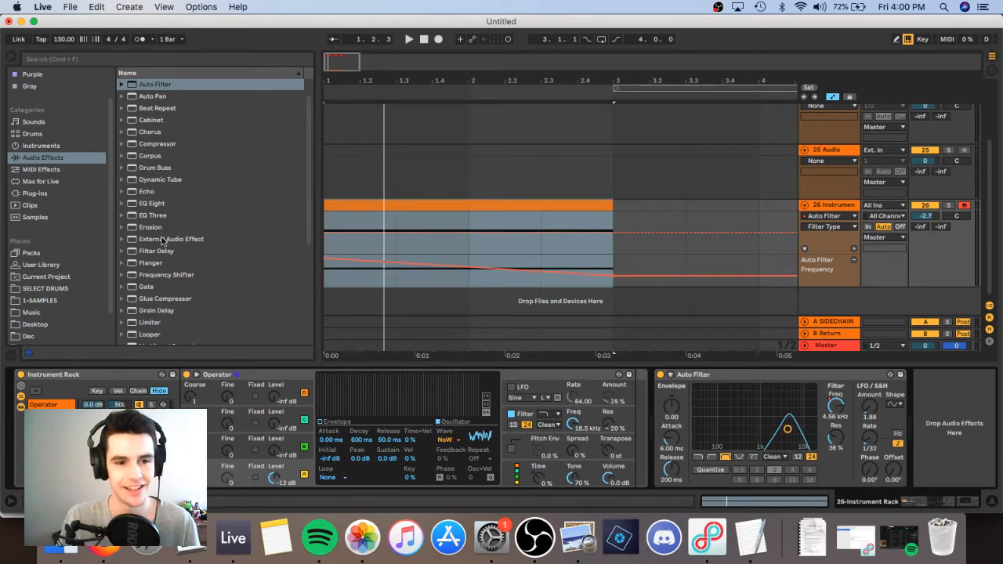
# - Try a Reverb after the Auto Filter during playback, and remove it
pyautogui.scroll(-2, 202, 323)
pyautogui.scroll(-1, 179, 287)
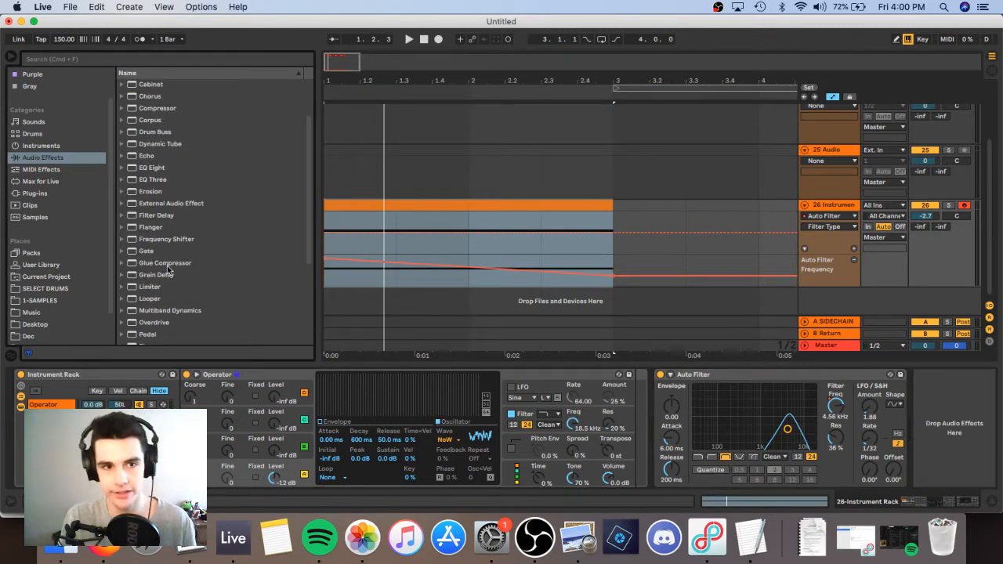
pyautogui.scroll(-5, 175, 290)
pyautogui.doubleClick(163, 254)
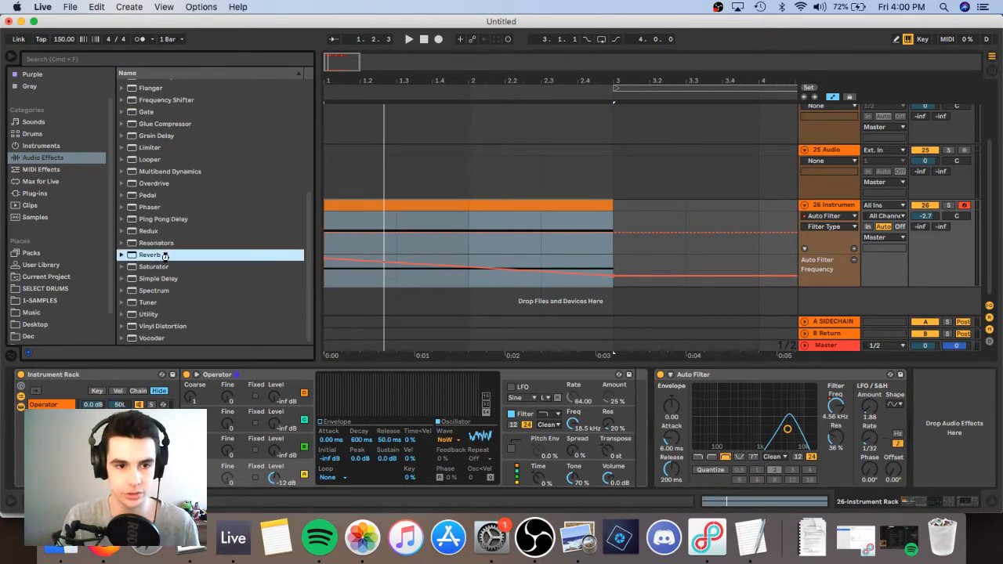
pyautogui.click(156, 222)
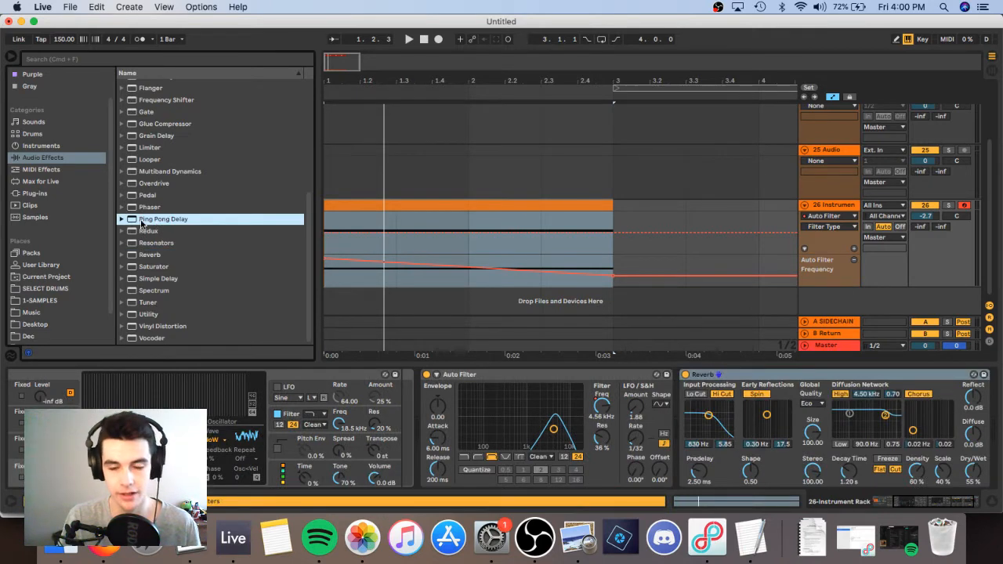
pyautogui.press('space')
pyautogui.click(750, 377)
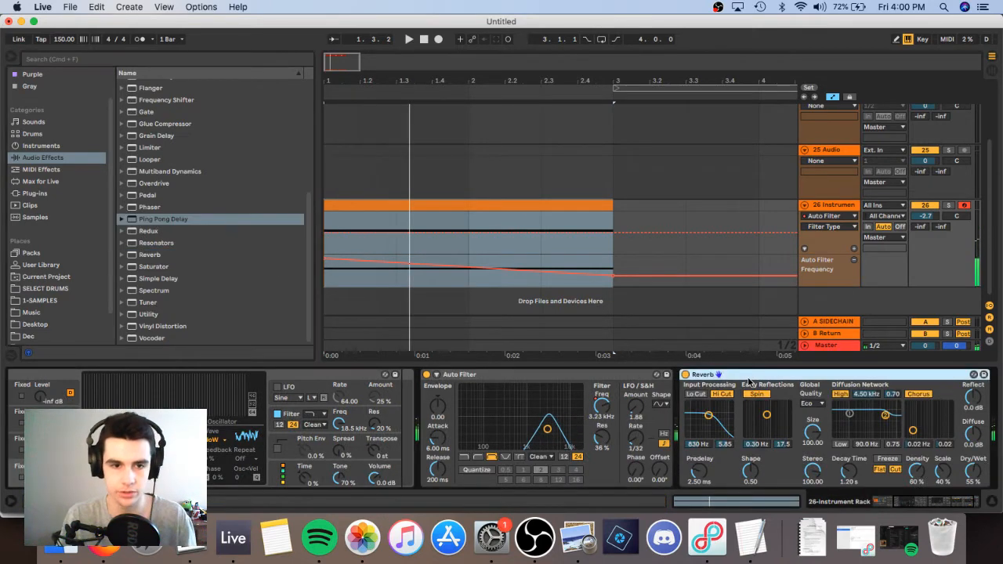
pyautogui.press('Delete')
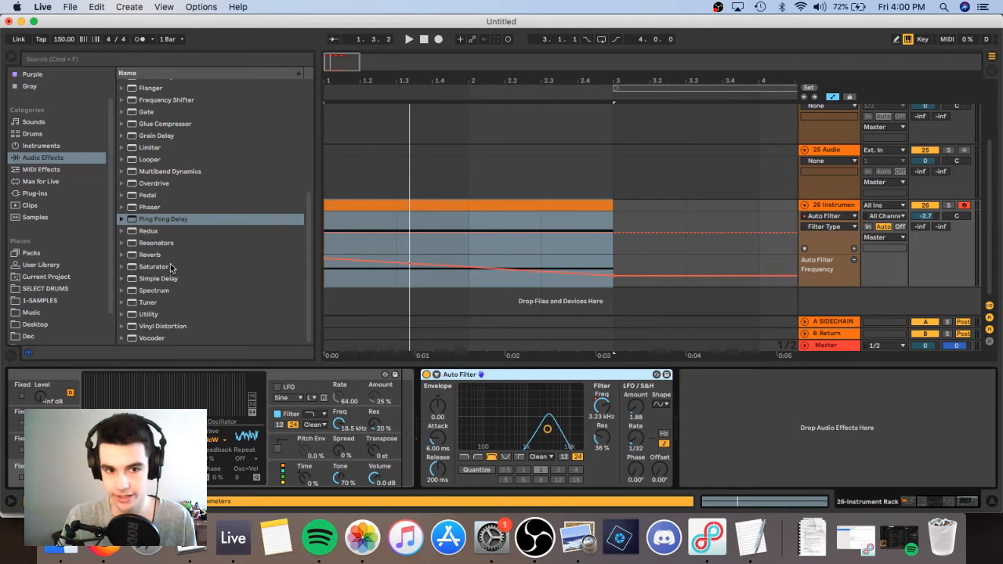
# - Try a Simple Delay after the Auto Filter with a 169 ms left-channel time, and delete it
pyautogui.moveTo(156, 279); pyautogui.dragTo(743, 414)
pyautogui.press('space')
pyautogui.click(700, 418)
pyautogui.press('space')
pyautogui.press('space')
pyautogui.press('space')
pyautogui.press('space')
pyautogui.press('space')
pyautogui.press('space')
pyautogui.press('space')
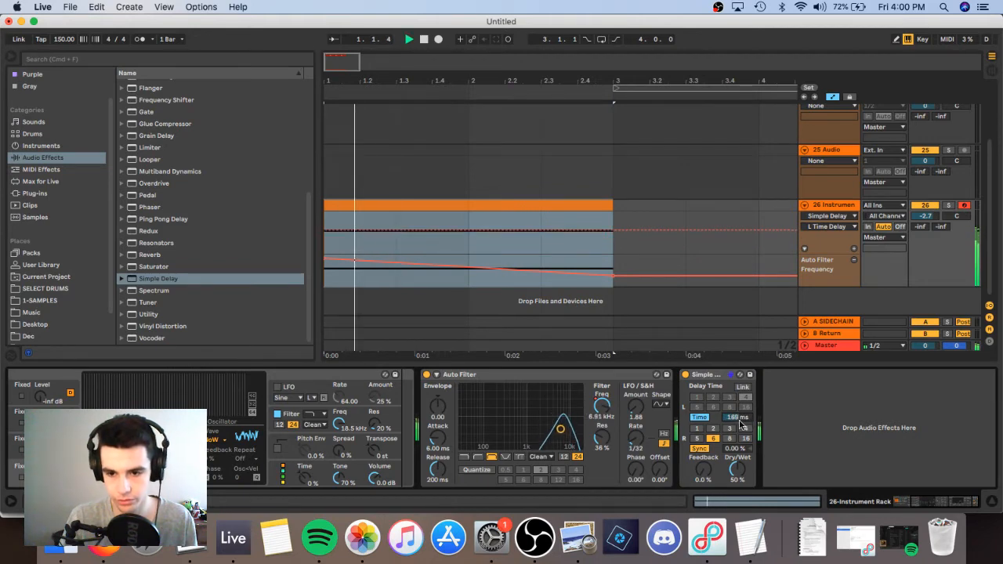
pyautogui.click(718, 377)
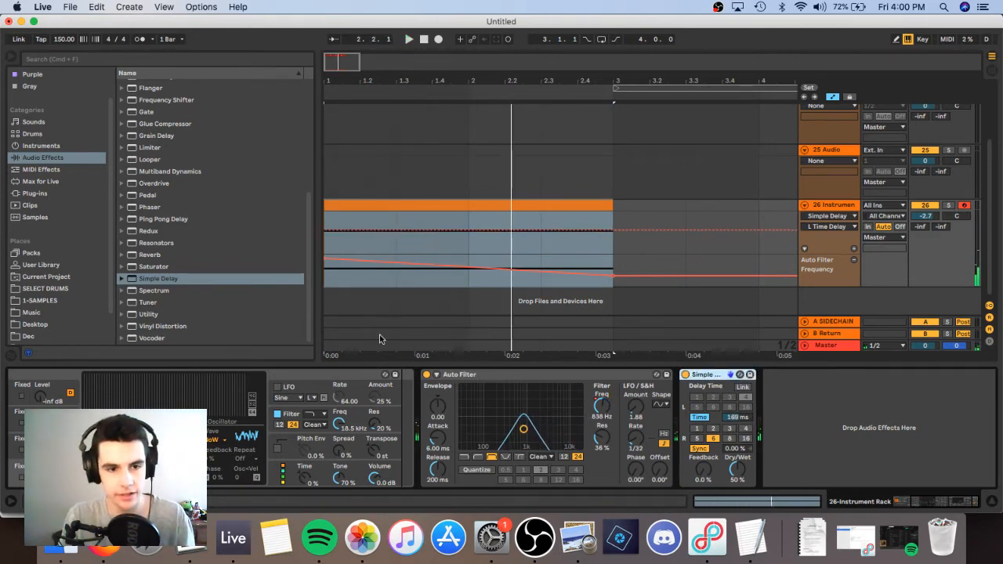
pyautogui.press('Delete')
# - Add a Ping Pong Delay after the Auto Filter with beat division 2, 36% feedback and 42% dry/wet
pyautogui.doubleClick(176, 219)
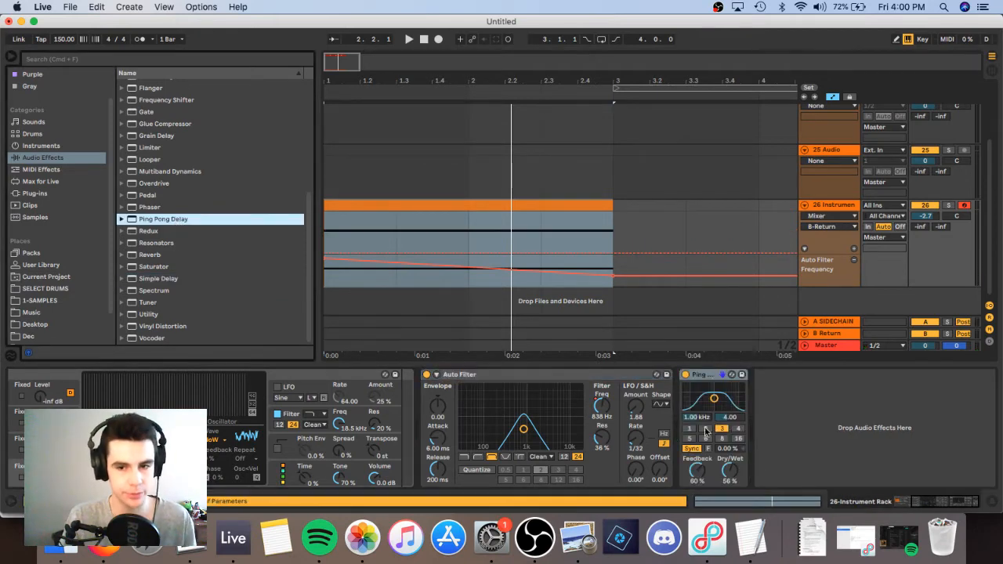
pyautogui.moveTo(697, 474); pyautogui.dragTo(698, 480)
pyautogui.press('space')
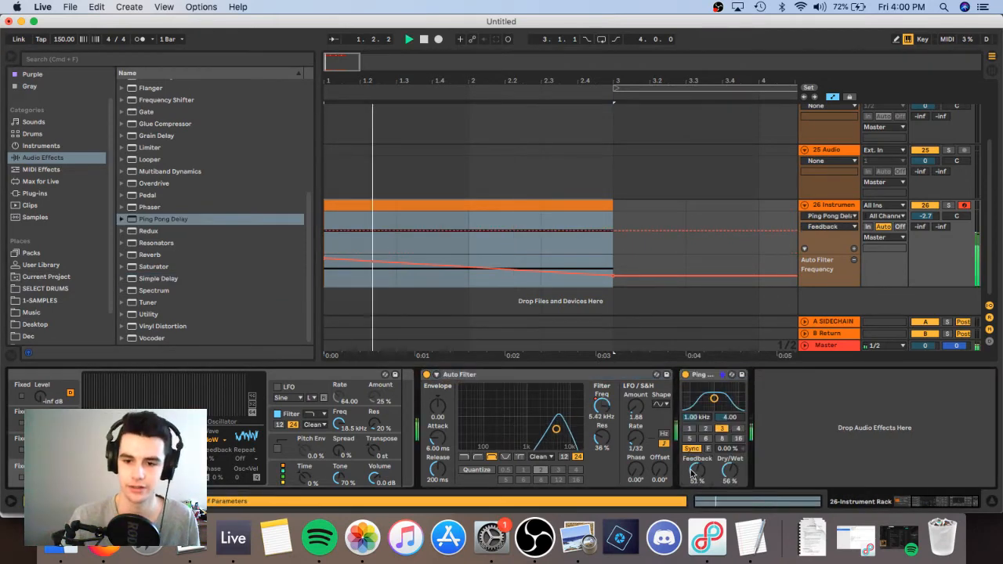
pyautogui.click(705, 430)
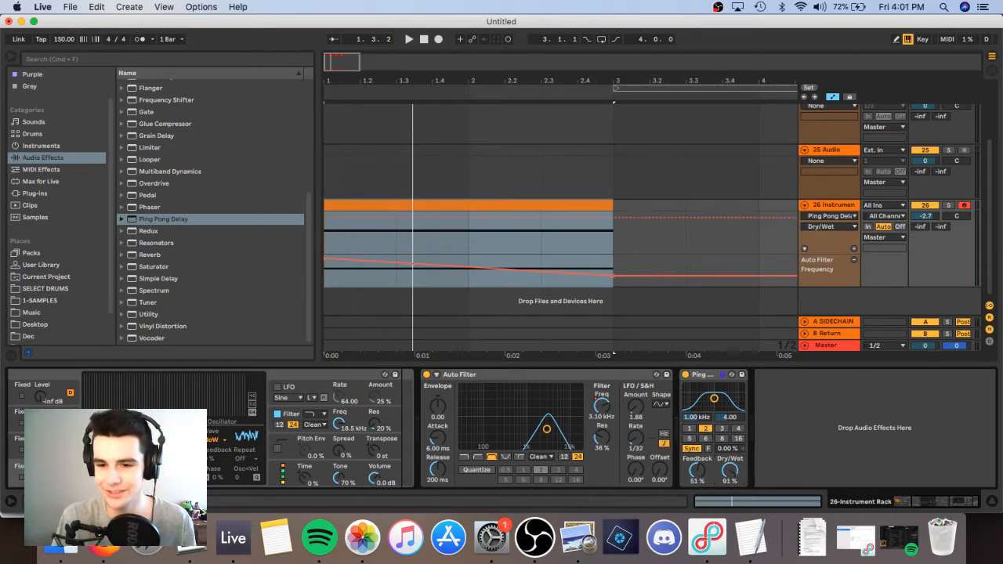
pyautogui.moveTo(723, 473); pyautogui.dragTo(723, 468)
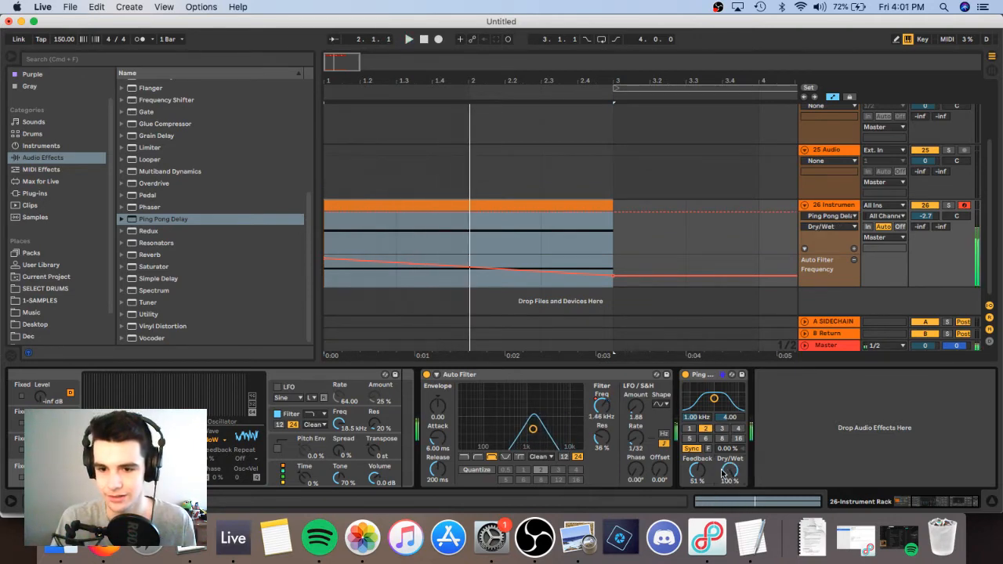
pyautogui.moveTo(721, 468); pyautogui.dragTo(722, 494)
# - Split the clip at 1.3, delete everything after it, and play the shortened sound with the delay
pyautogui.moveTo(336, 82); pyautogui.dragTo(338, 106)
pyautogui.click(750, 211)
pyautogui.moveTo(750, 211); pyautogui.dragTo(377, 203)
pyautogui.press('super+e')
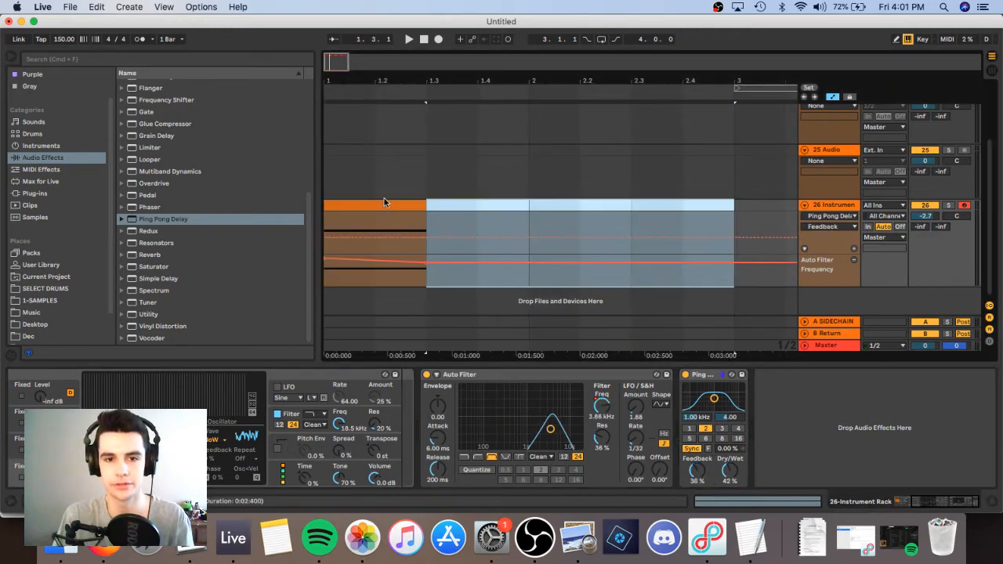
pyautogui.press('Delete')
pyautogui.click(385, 205)
pyautogui.press('space')
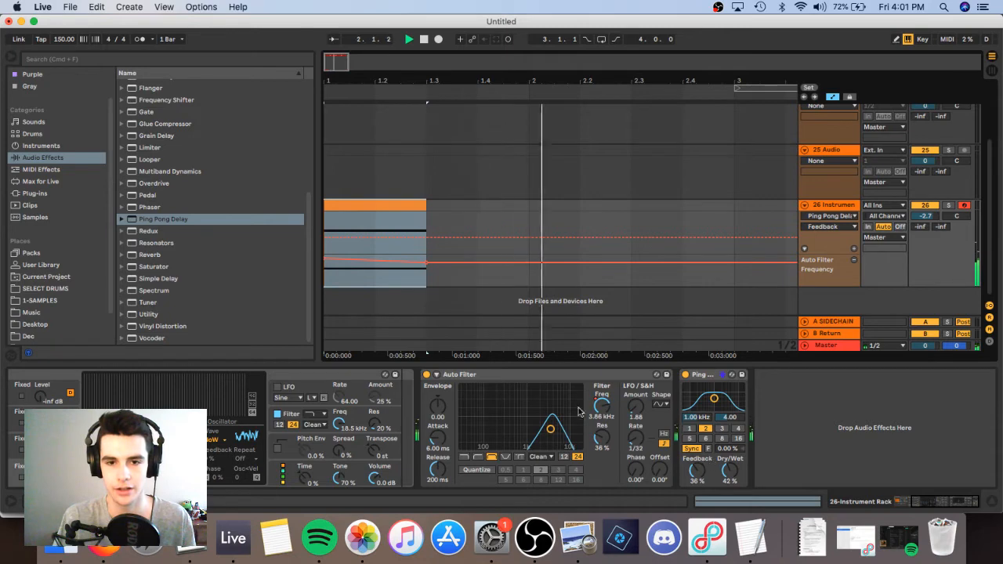
pyautogui.press('space')
# - Trim the clip to one beat by deleting the part from 1.2 to 1.3, and audition the delay tail
pyautogui.moveTo(374, 77); pyautogui.dragTo(383, 90)
pyautogui.moveTo(501, 208); pyautogui.dragTo(391, 205)
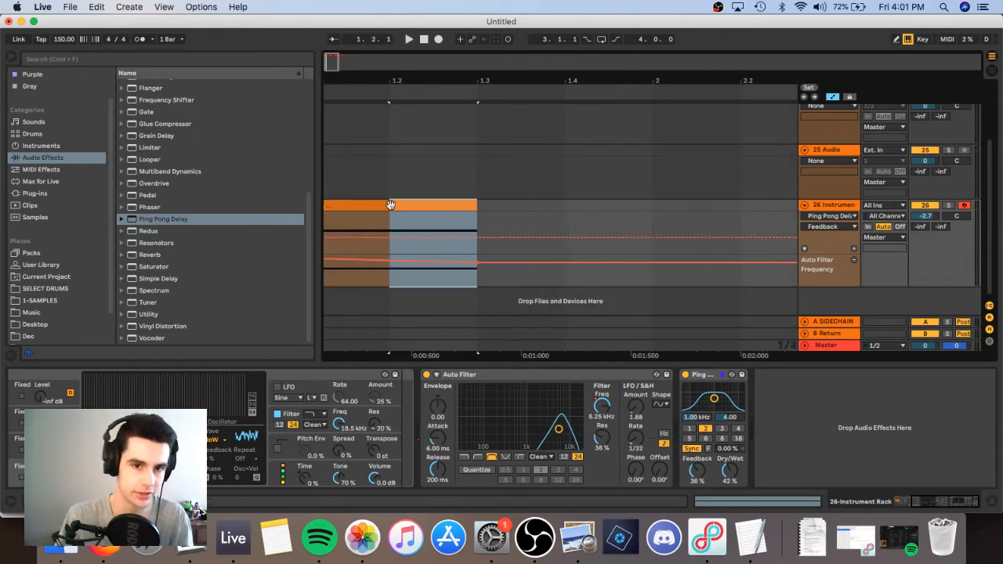
pyautogui.press('Delete')
pyautogui.click(374, 204)
pyautogui.moveTo(380, 82); pyautogui.dragTo(380, 62)
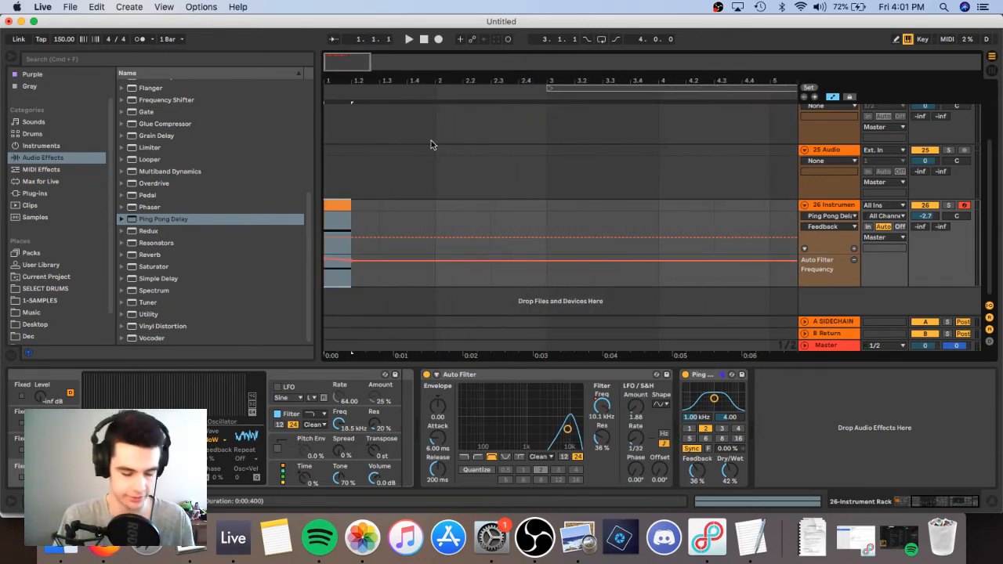
pyautogui.press('space')
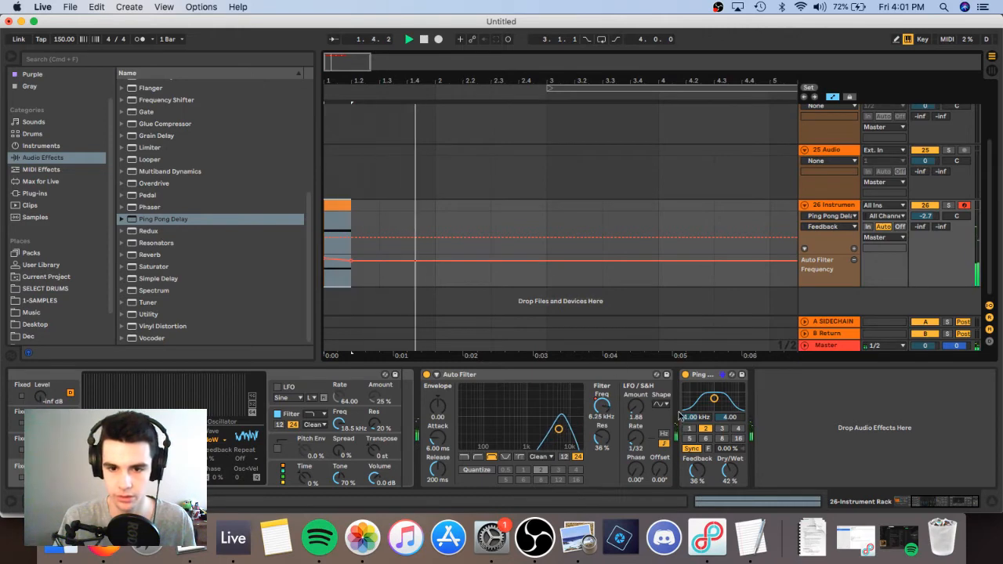
pyautogui.press('space')
# - Move the Auto Filter behind the Ping Pong Delay and stretch its downward frequency sweep to about 3.3
pyautogui.moveTo(621, 376); pyautogui.dragTo(762, 400)
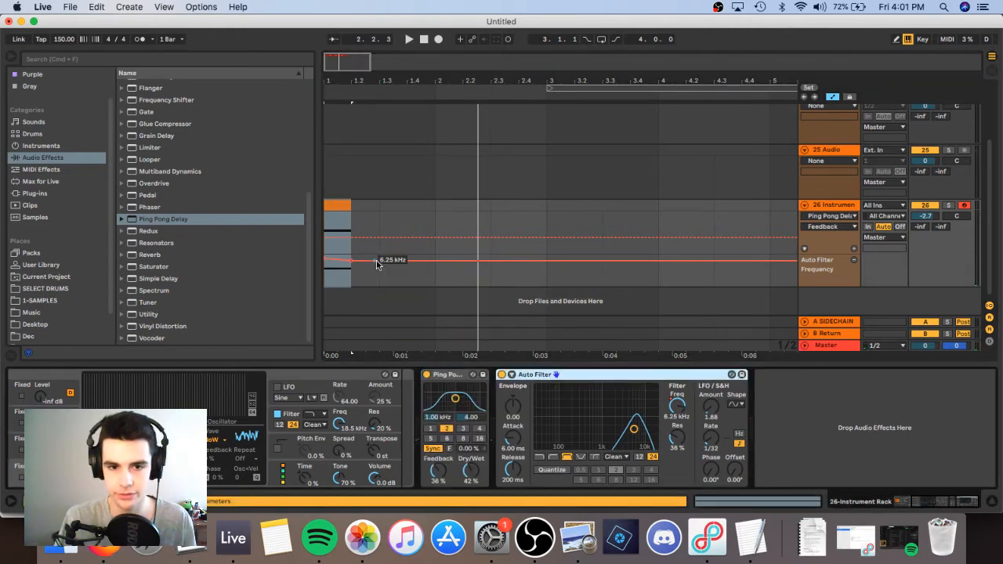
pyautogui.moveTo(354, 264); pyautogui.dragTo(605, 287)
pyautogui.press('space')
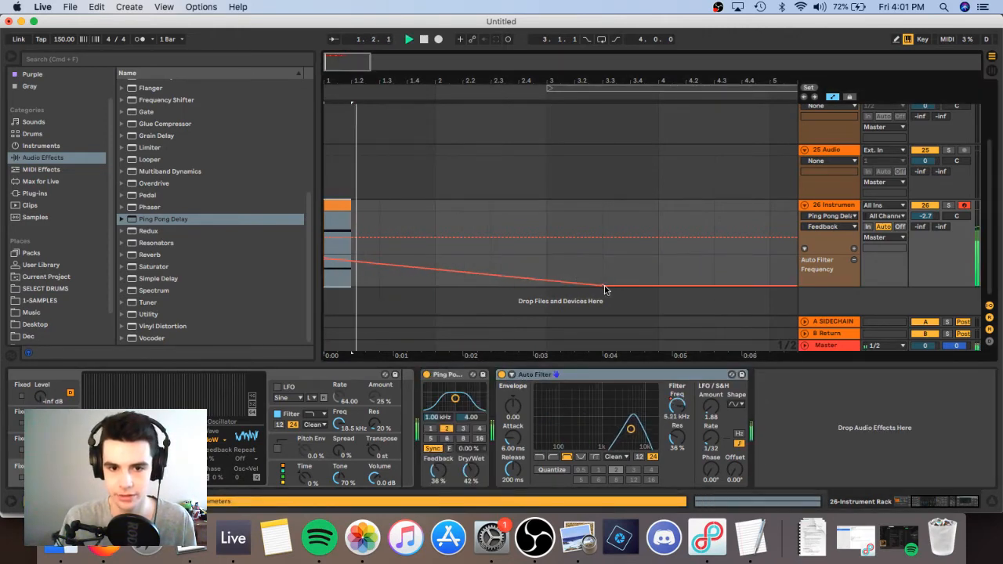
pyautogui.press('space')
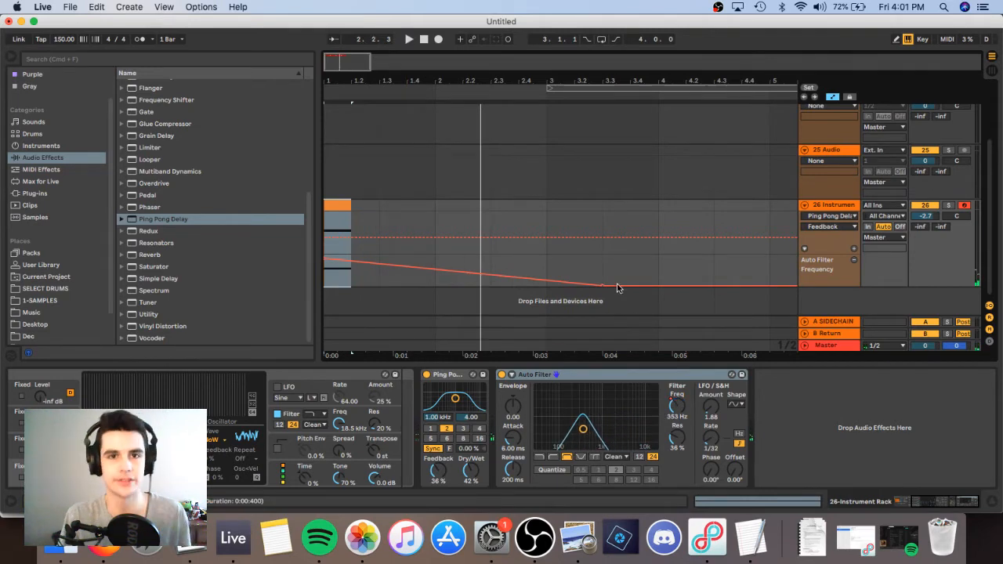
# - Undo the device reordering, the automation stretch and the clip trimming, and play the restored two-bar clip
pyautogui.press('super+z')
pyautogui.press('super+z')
pyautogui.press('super+z')
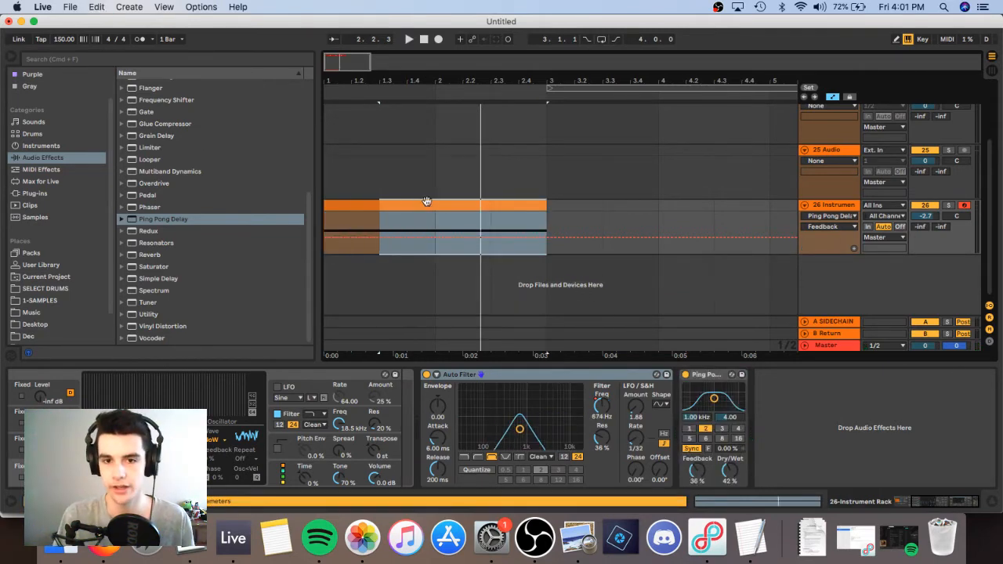
pyautogui.click(409, 208)
pyautogui.press('space')
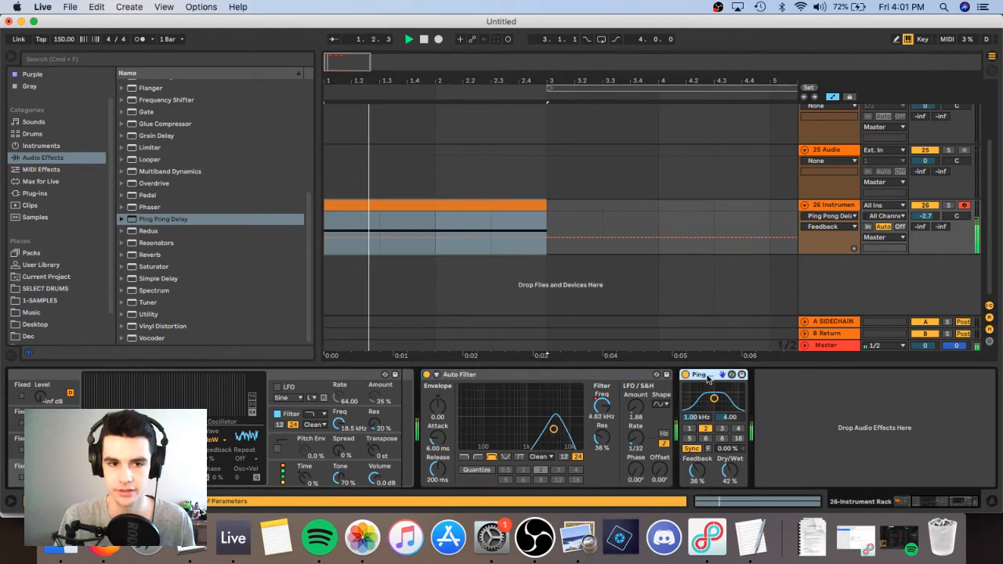
# - Replace the Ping Pong Delay with a Frequency Shifter after the Auto Filter
pyautogui.press('Delete')
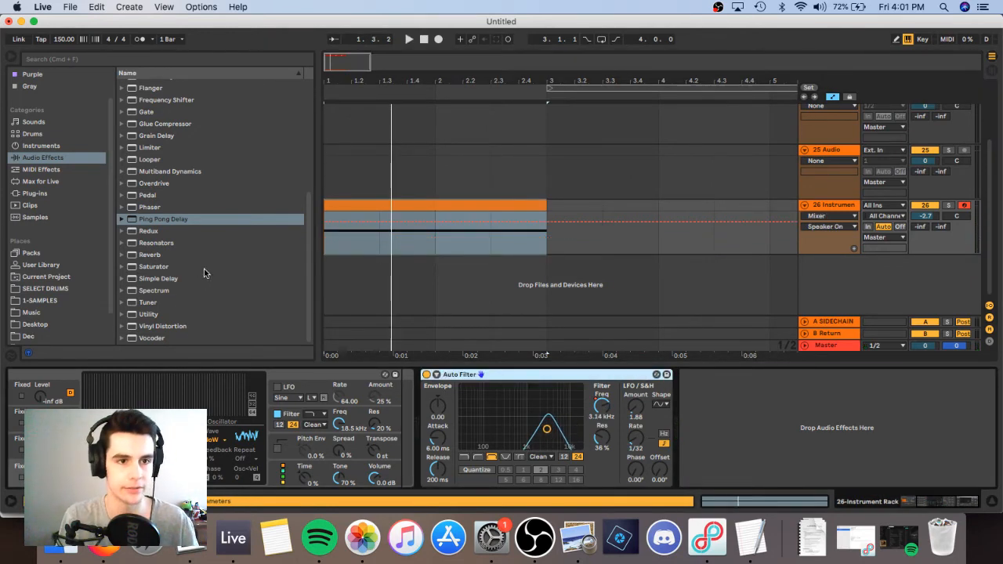
pyautogui.scroll(3, 196, 235)
pyautogui.doubleClick(179, 160)
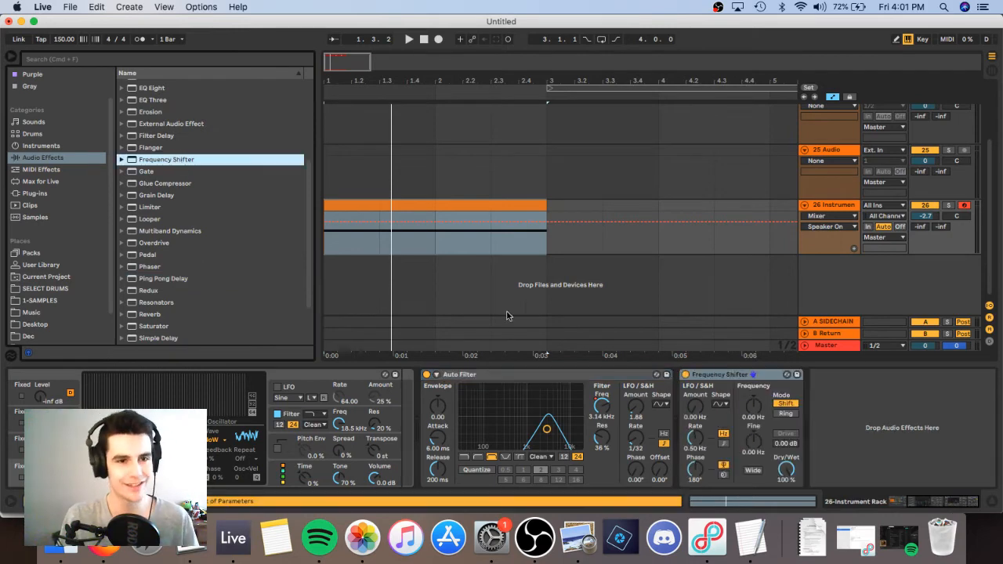
pyautogui.scroll(4, 168, 218)
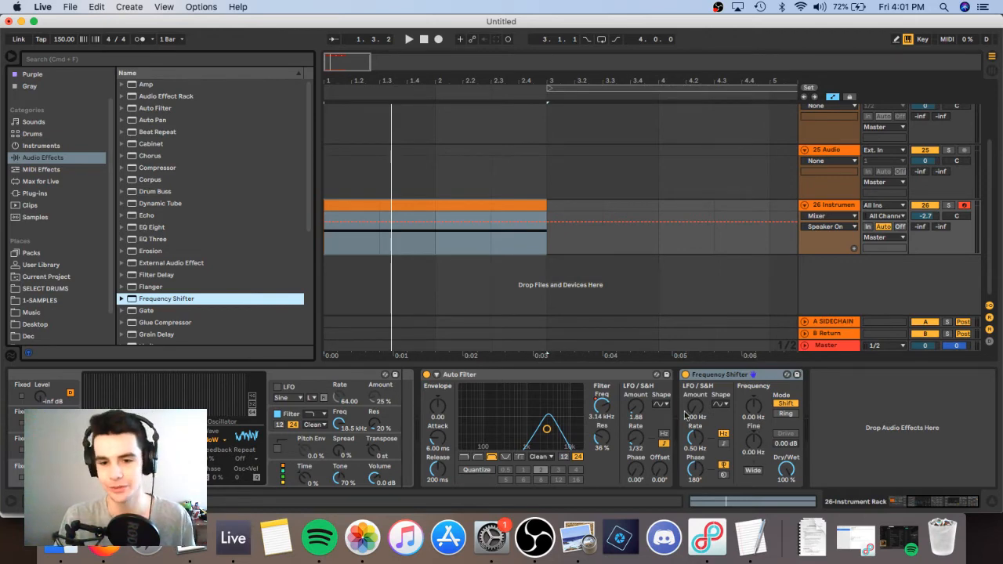
# - Bypass the Auto Filter to try the Frequency Shifter's frequency control, and delete the Frequency Shifter
pyautogui.click(427, 375)
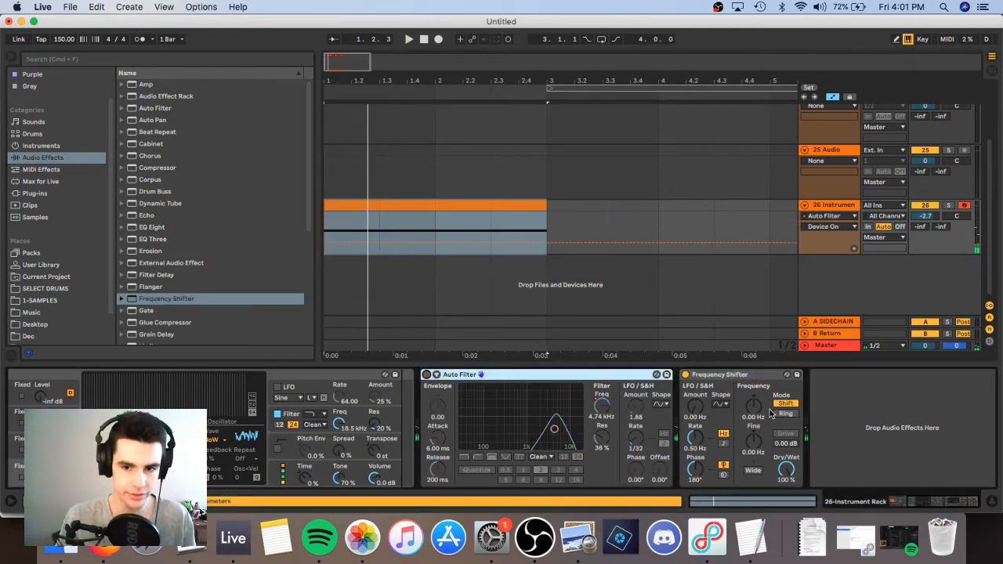
pyautogui.moveTo(752, 413)
pyautogui.mouseDown()
pyautogui.moveTo(752, 439)
pyautogui.moveTo(753, 394)
pyautogui.moveTo(753, 418)
pyautogui.mouseUp()
pyautogui.click(741, 374)
pyautogui.press('Delete')
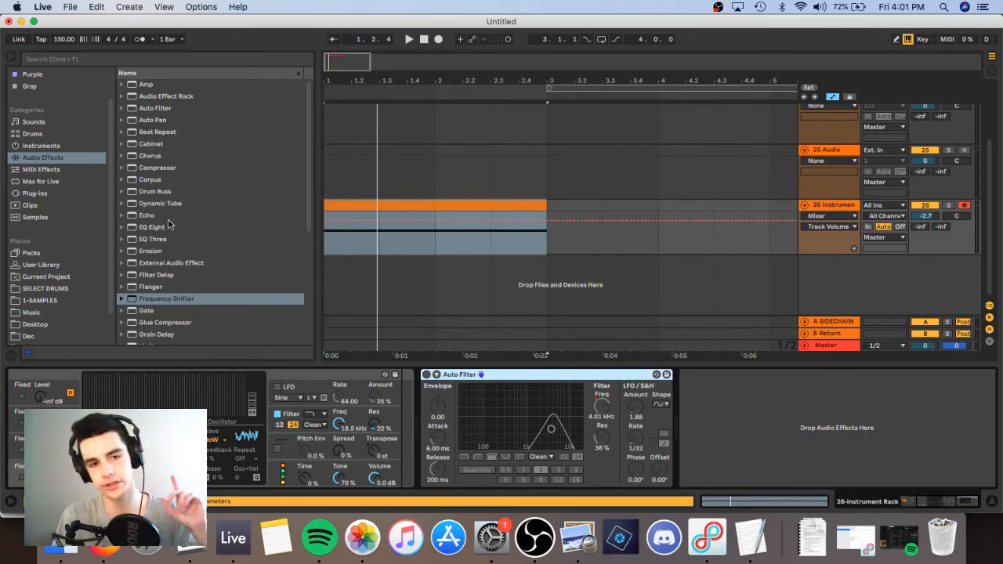
# - Add a Chorus after the Auto Filter and play the clip
pyautogui.scroll(-4, 167, 228)
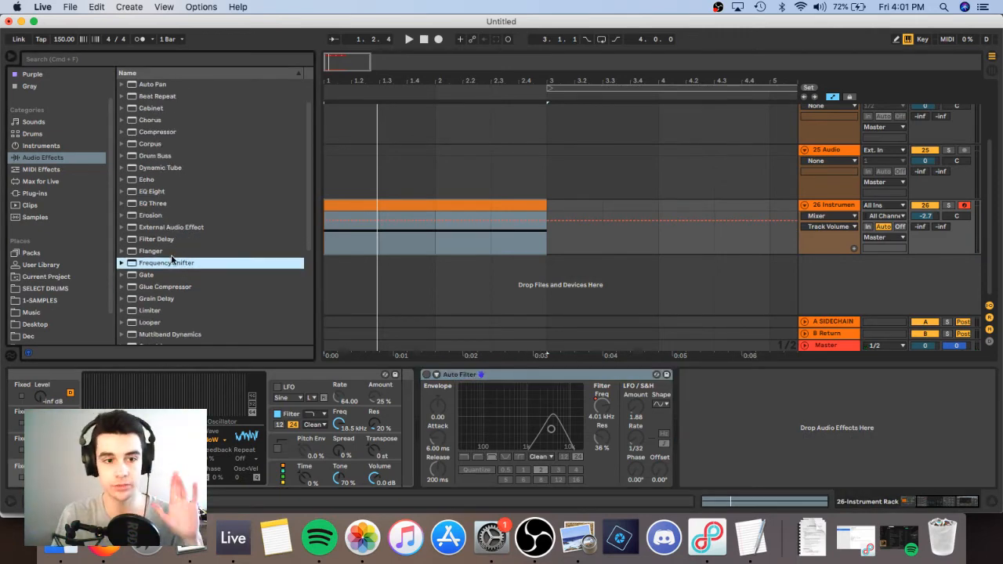
pyautogui.scroll(4, 180, 237)
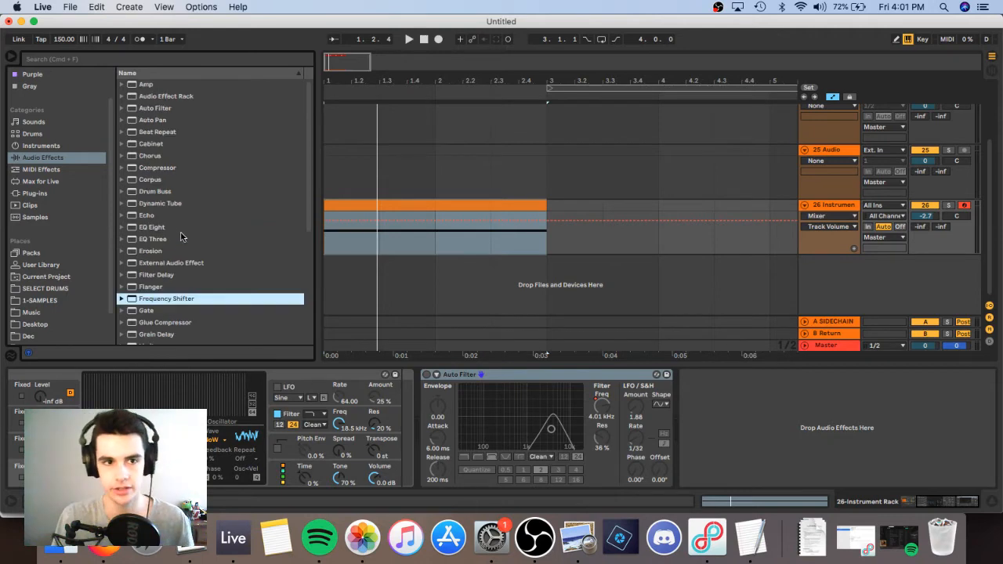
pyautogui.click(165, 157)
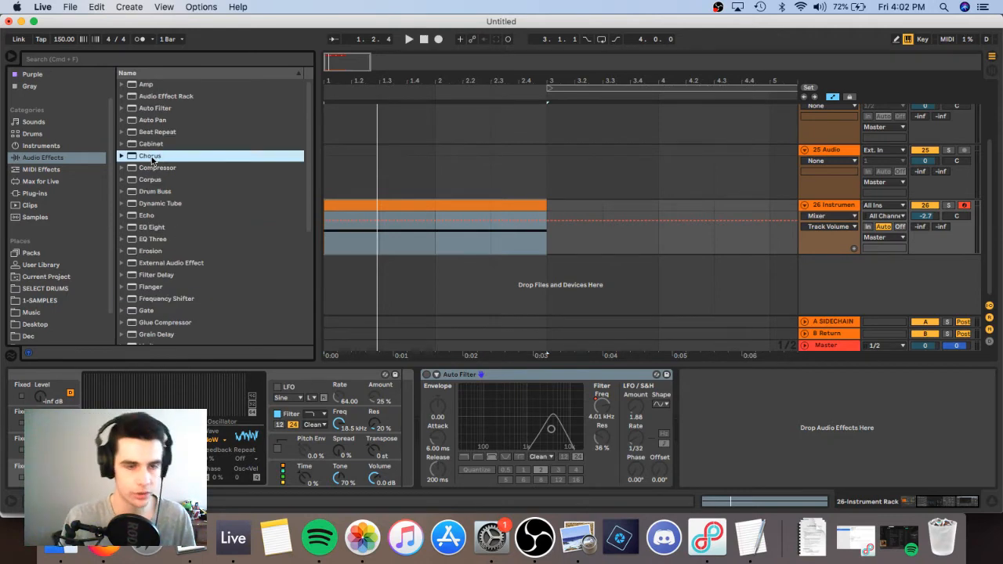
pyautogui.doubleClick(151, 156)
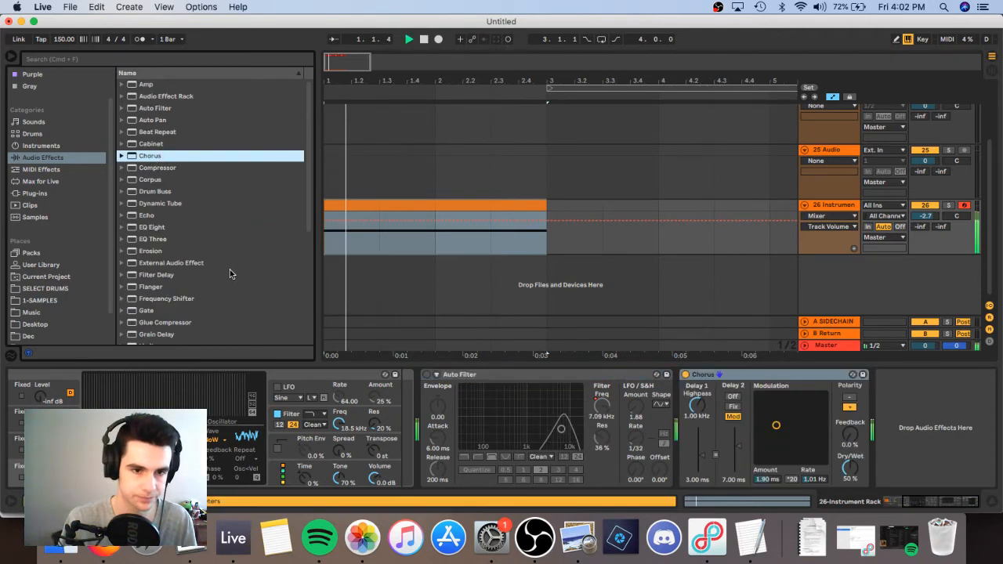
# - Add a Flanger after the Chorus and set its dry/wet to 42.9%
pyautogui.scroll(-4, 217, 268)
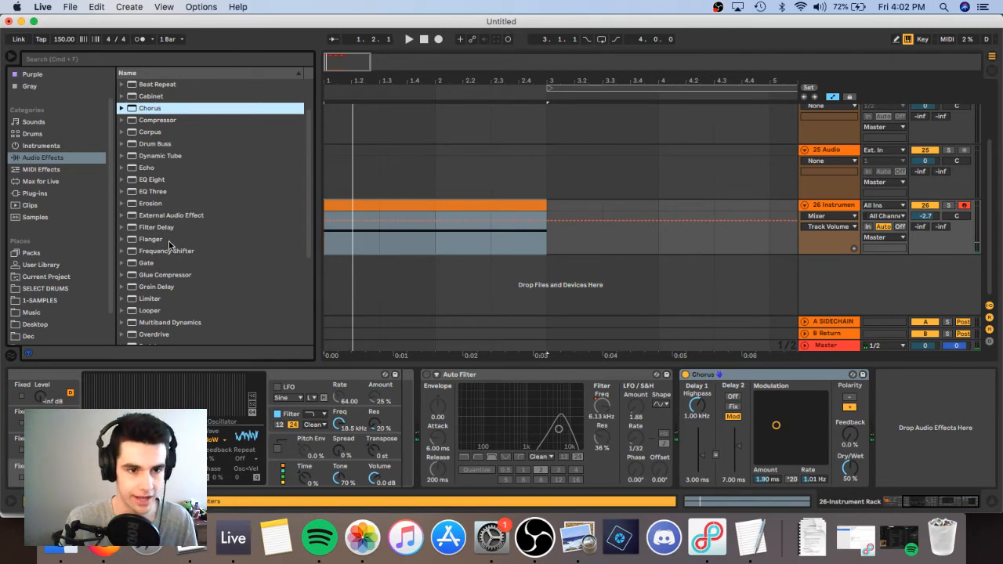
pyautogui.doubleClick(168, 239)
pyautogui.scroll(4, 165, 162)
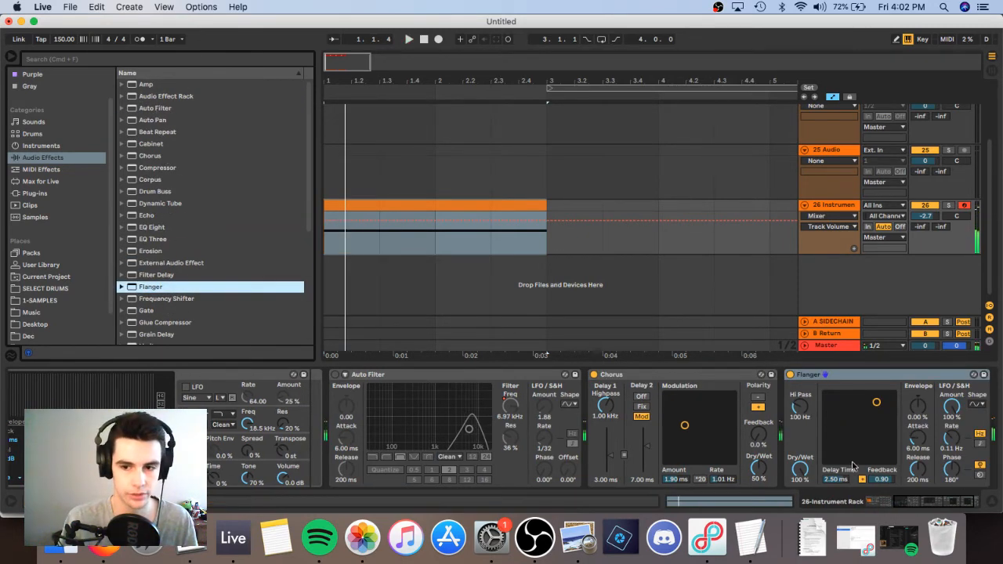
pyautogui.moveTo(799, 468); pyautogui.dragTo(799, 490)
# - Add a Phaser after the Flanger, set its dry/wet to 37.3%, and play the clip
pyautogui.scroll(-8, 203, 259)
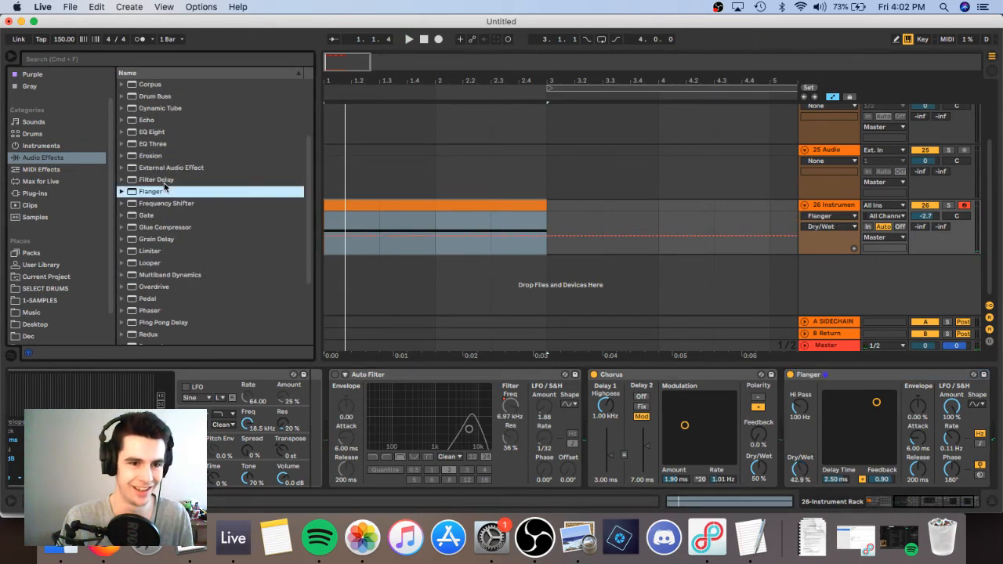
pyautogui.doubleClick(157, 207)
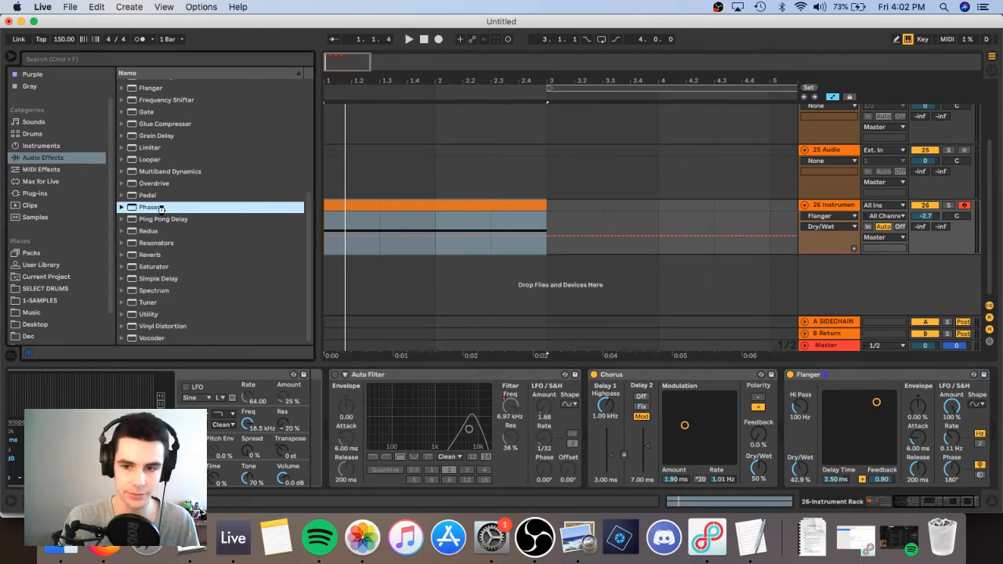
pyautogui.click(590, 434)
pyautogui.press('space')
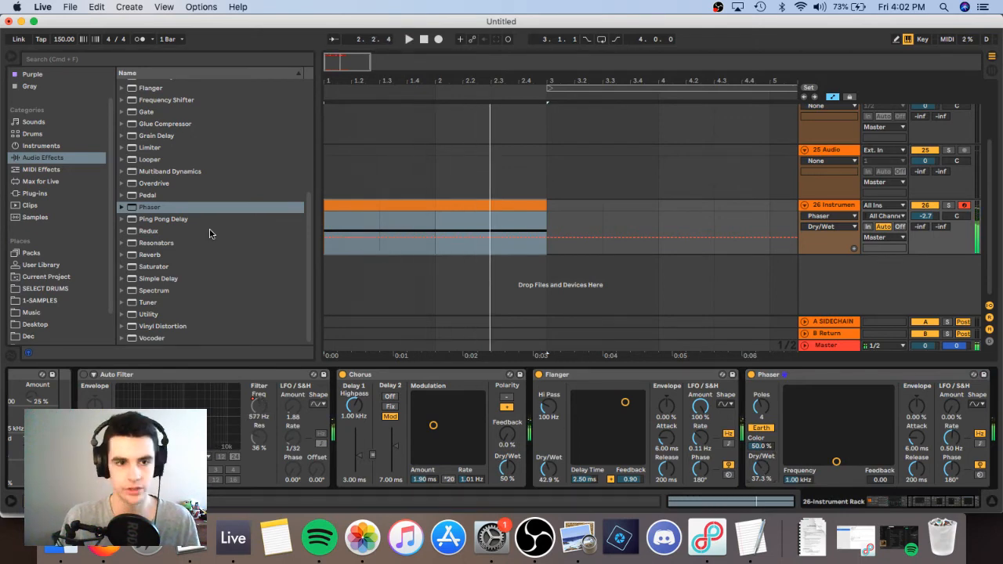
# - Add an EQ Eight after the Phaser with a low cut and a boost at 4.00 kHz, and audition it
pyautogui.scroll(5, 196, 231)
pyautogui.doubleClick(156, 226)
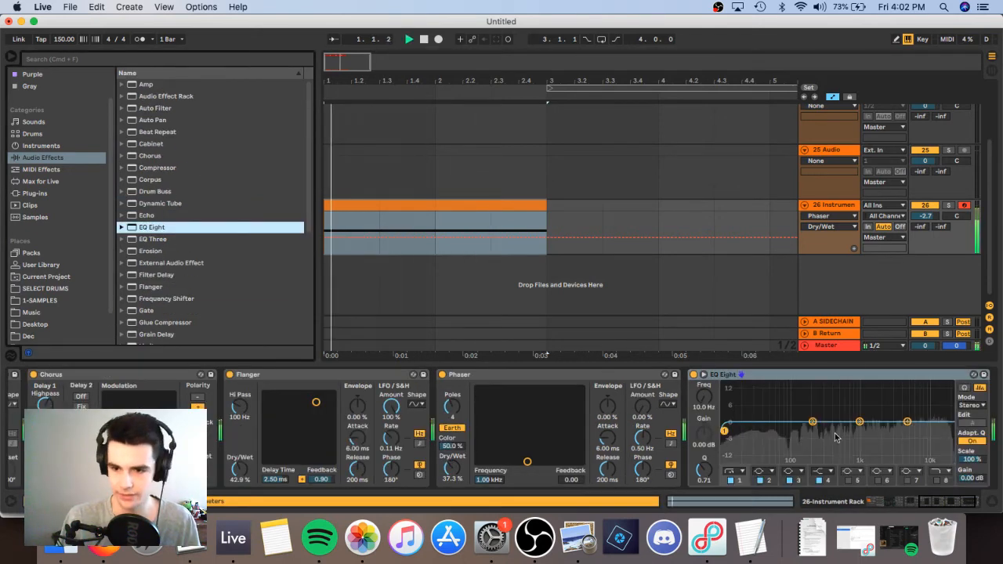
pyautogui.moveTo(843, 431); pyautogui.dragTo(907, 395)
pyautogui.press('space')
pyautogui.press('space')
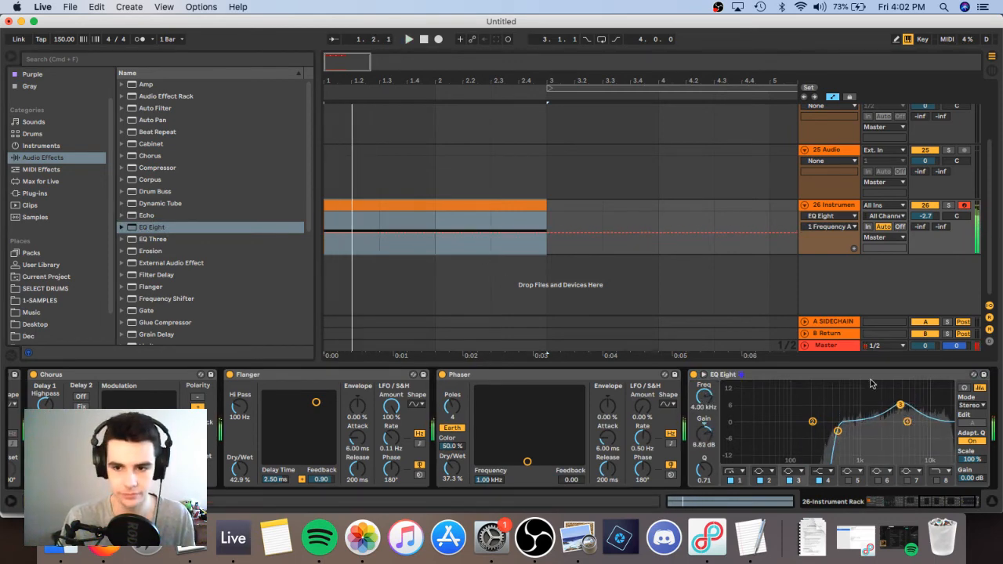
# - Delete the EQ Eight, Phaser, Flanger and Chorus, leaving the Auto Filter as the last device
pyautogui.click(869, 380)
pyautogui.press('Delete')
pyautogui.press('Delete')
pyautogui.press('Delete')
pyautogui.press('Delete')
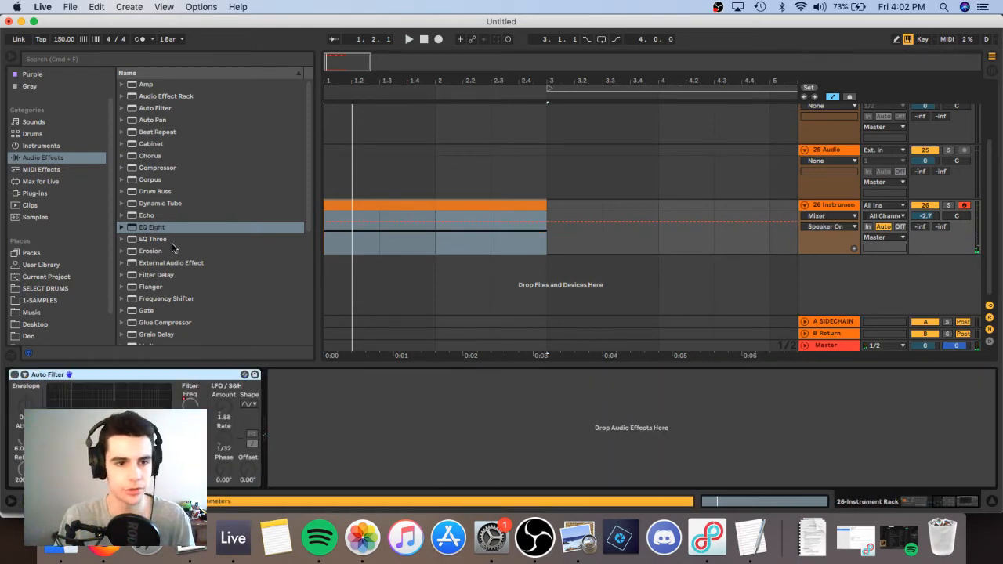
# - Add the LFOTool VST plug-in after the Auto Filter
pyautogui.scroll(-5, 163, 213)
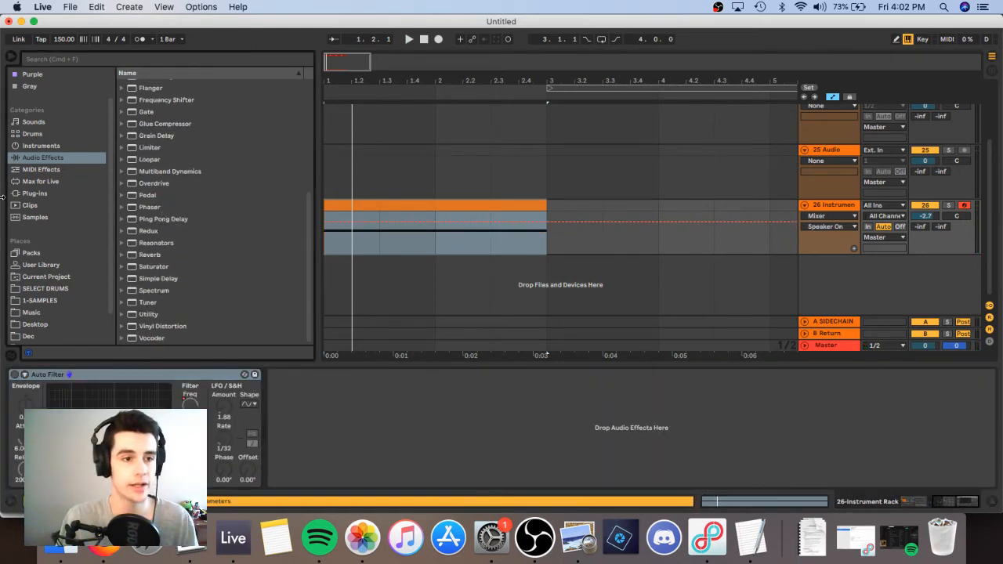
pyautogui.click(34, 192)
pyautogui.click(121, 95)
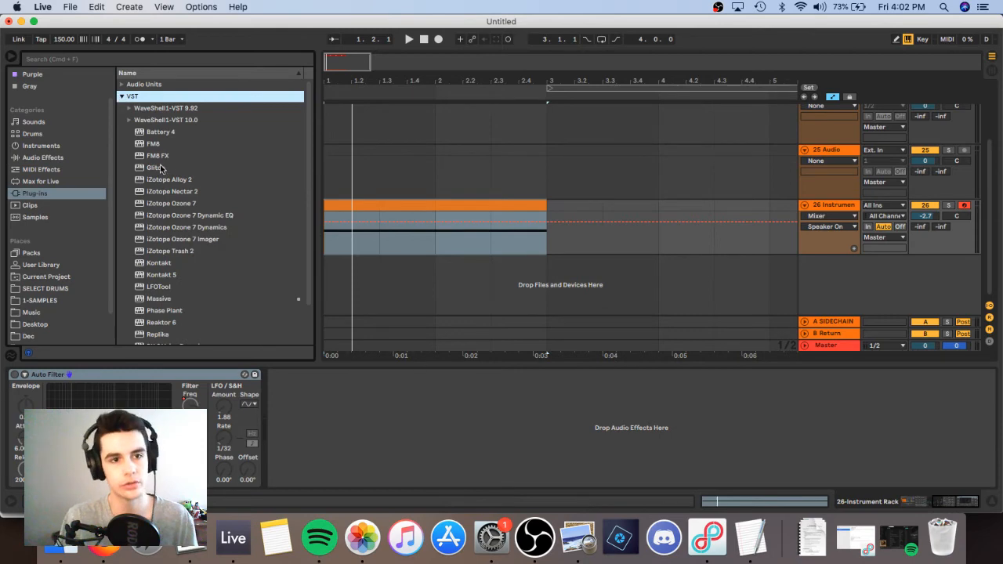
pyautogui.scroll(-3, 160, 169)
pyautogui.doubleClick(185, 244)
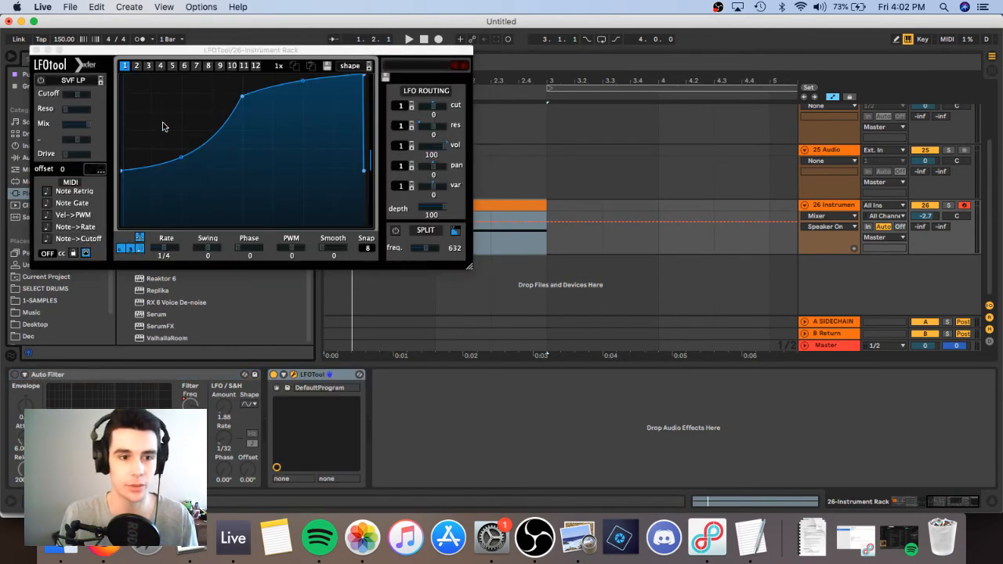
# - Lower the start of LFOTool's curve to zero, play the clip, and turn the Auto Filter back on
pyautogui.moveTo(129, 172); pyautogui.dragTo(127, 226)
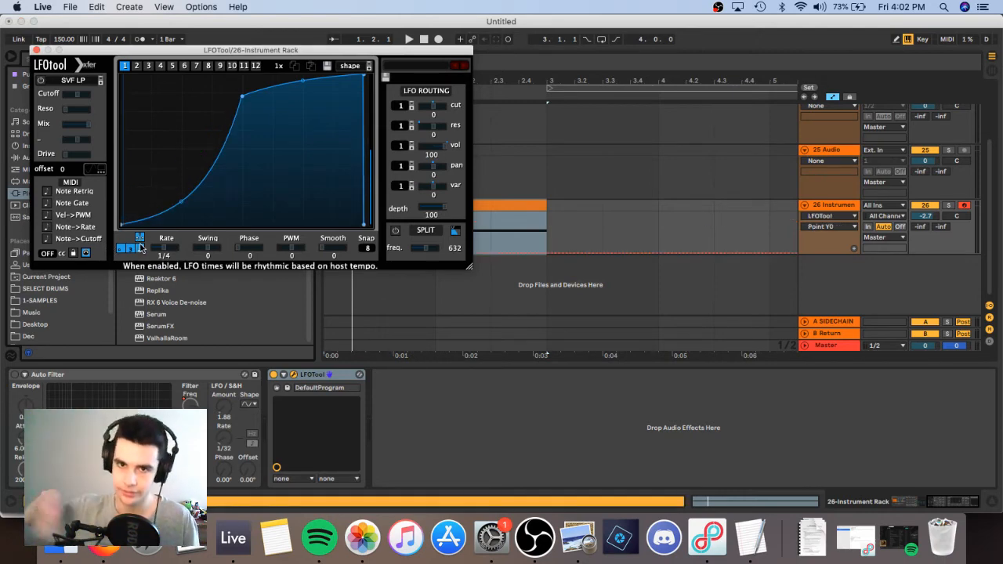
pyautogui.press('space')
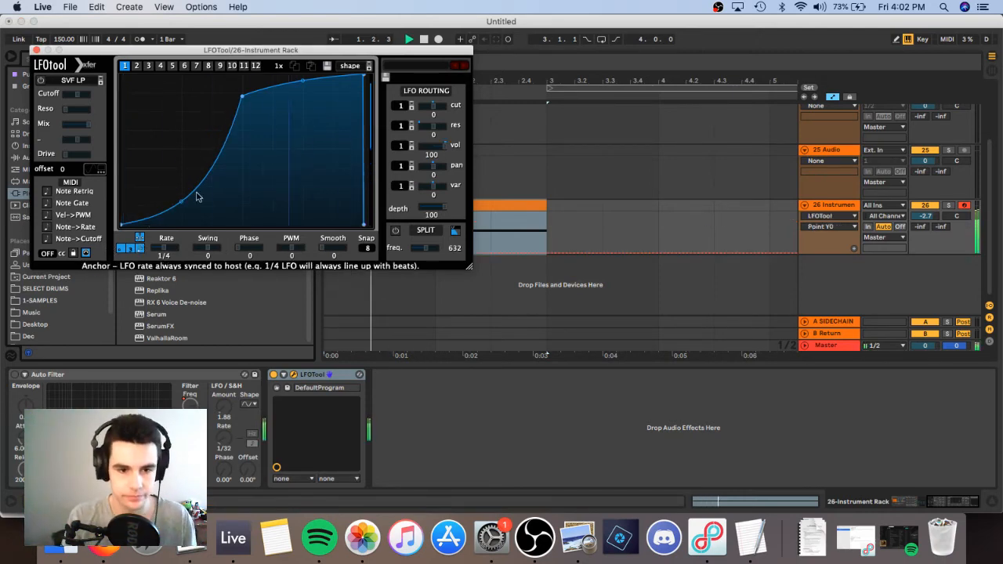
pyautogui.click(75, 393)
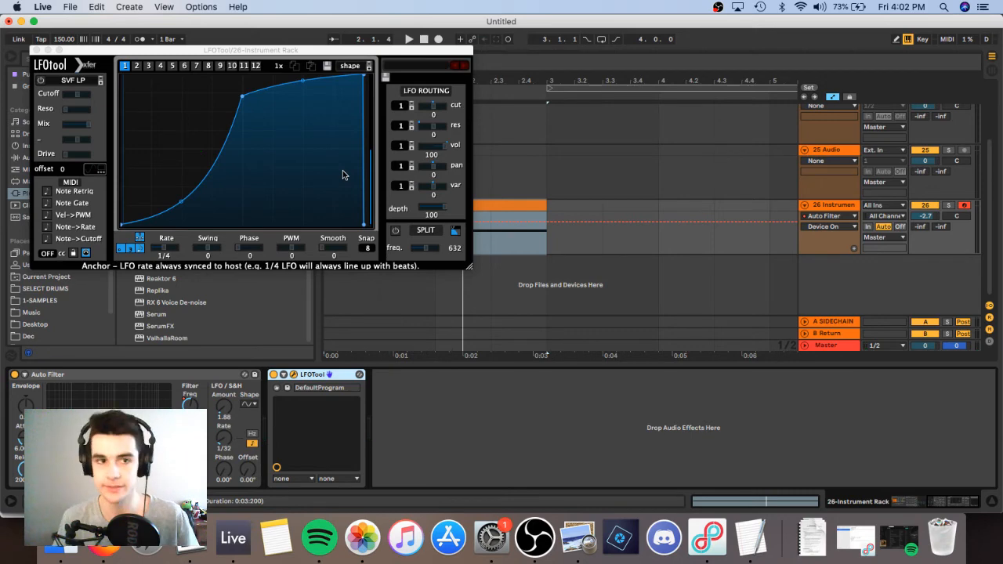
# - Set the project tempo to 130 BPM and play the clip
pyautogui.click(64, 39)
pyautogui.write('130')
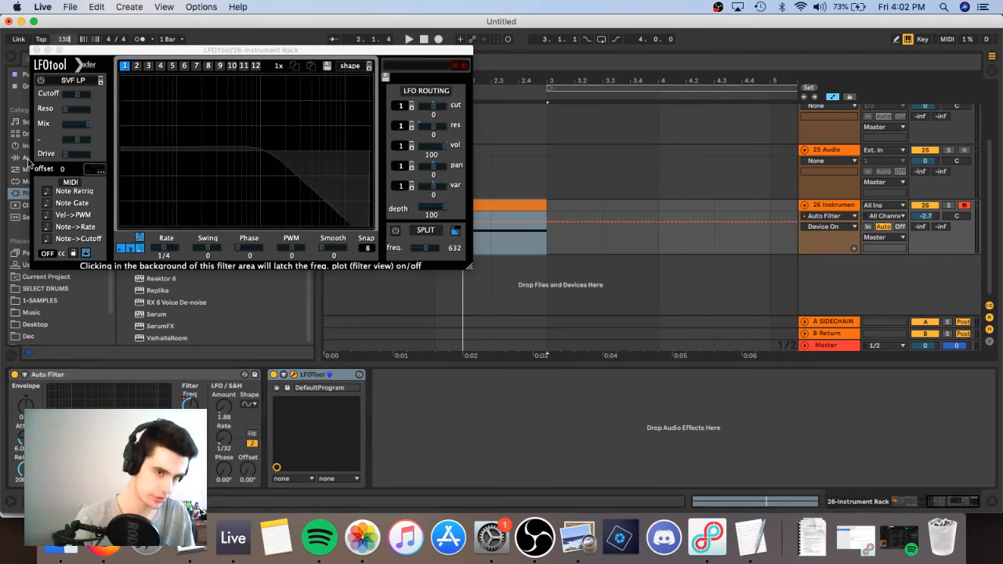
pyautogui.press('Return')
pyautogui.press('space')
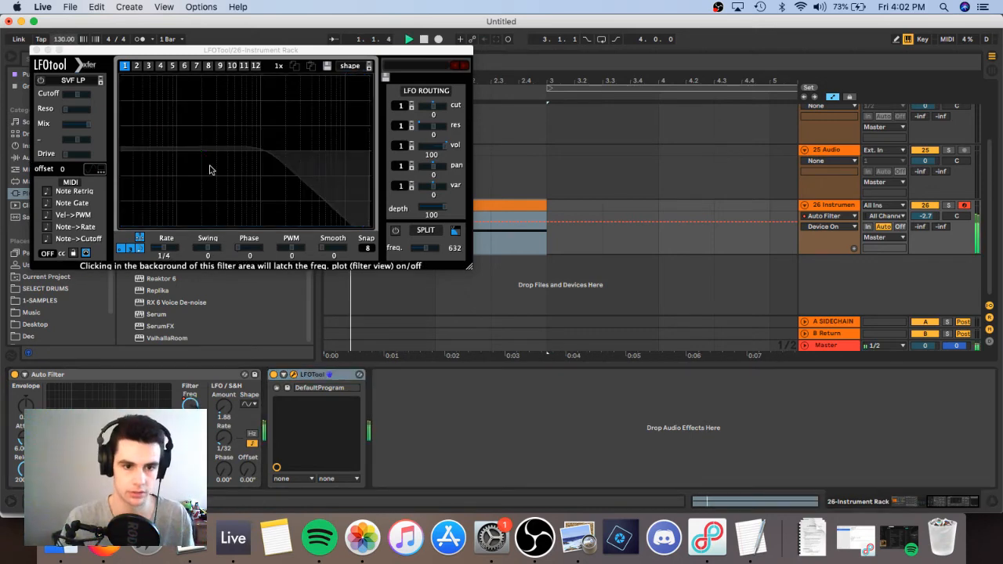
# - Set the Auto Filter's LFO amount to 0 and move LFOTool's middle and peak points earlier to give the curve a sloping fall
pyautogui.click(221, 410)
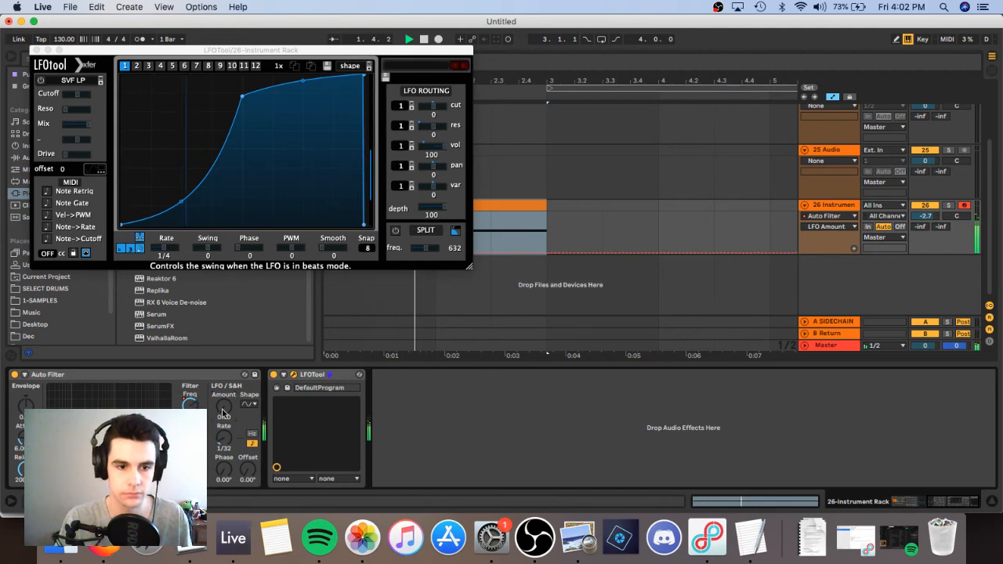
pyautogui.moveTo(365, 76); pyautogui.dragTo(315, 76)
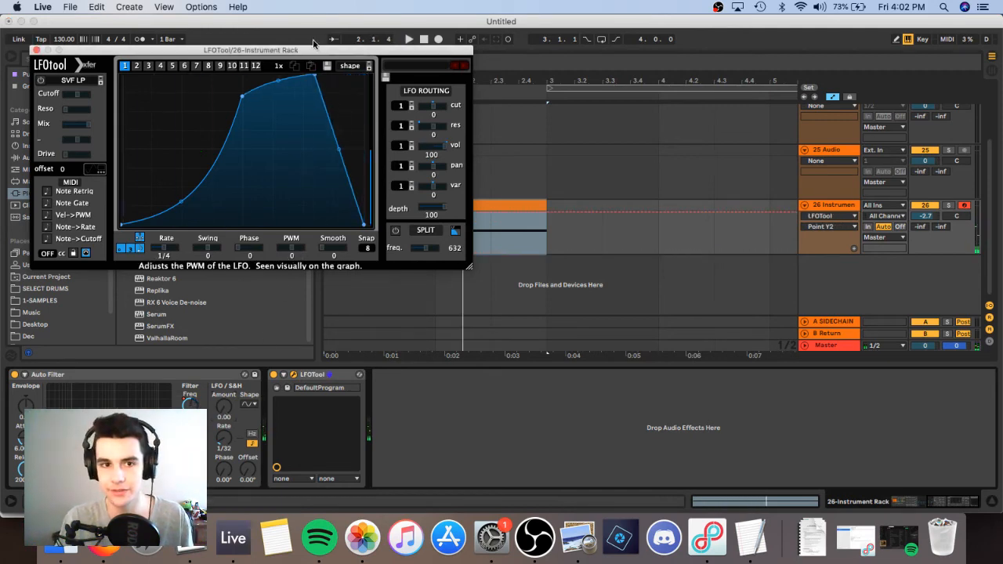
pyautogui.moveTo(243, 95)
pyautogui.mouseDown()
pyautogui.moveTo(222, 97)
pyautogui.moveTo(227, 104)
pyautogui.mouseUp()
pyautogui.moveTo(314, 76); pyautogui.dragTo(291, 75)
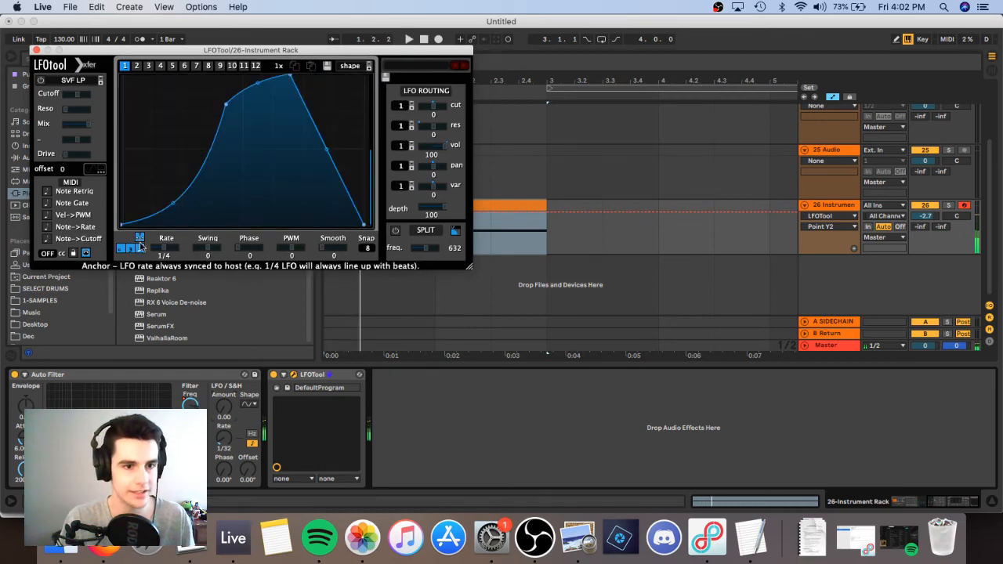
# - Try a 1/32 rate in LFOTool during playback, settle on 1/8 with volume routing at 68, and close the plug-in window
pyautogui.click(169, 247)
pyautogui.press('space')
pyautogui.moveTo(169, 248); pyautogui.dragTo(175, 248)
pyautogui.press('space')
pyautogui.press('space')
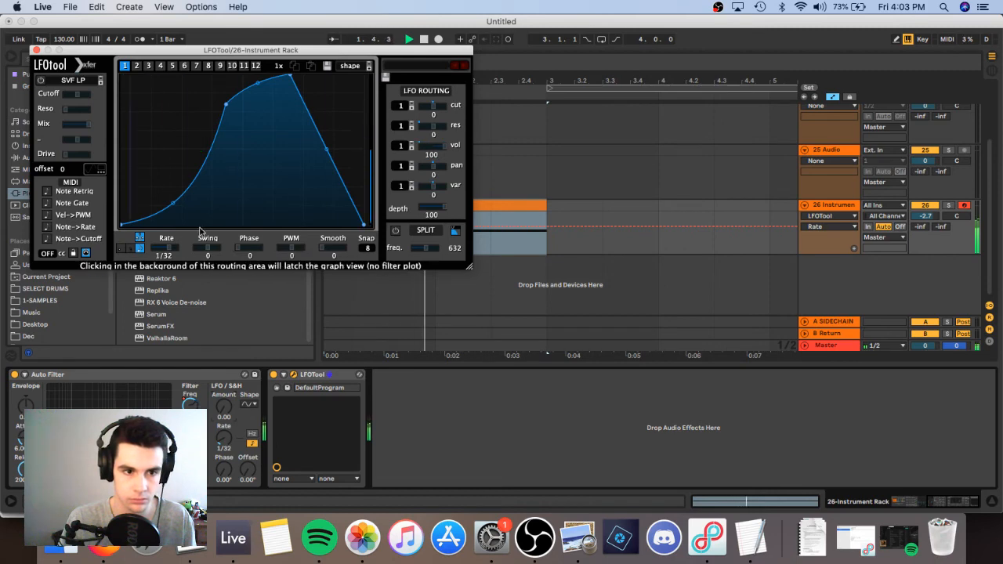
pyautogui.moveTo(432, 146); pyautogui.dragTo(423, 151)
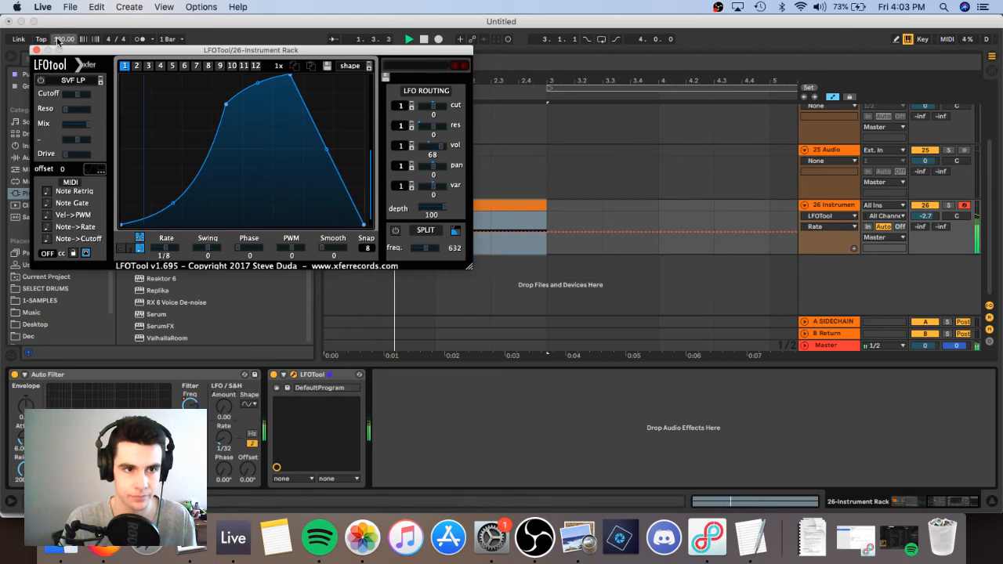
pyautogui.click(35, 51)
# - Audition a Ping Pong Delay after LFOTool and delete it
pyautogui.click(54, 158)
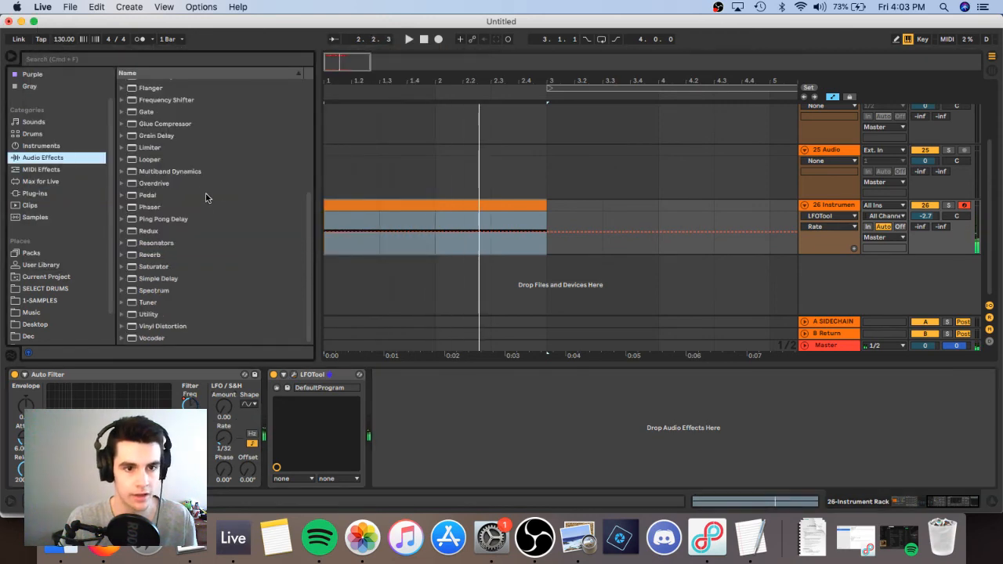
pyautogui.click(160, 209)
pyautogui.doubleClick(162, 219)
pyautogui.press('space')
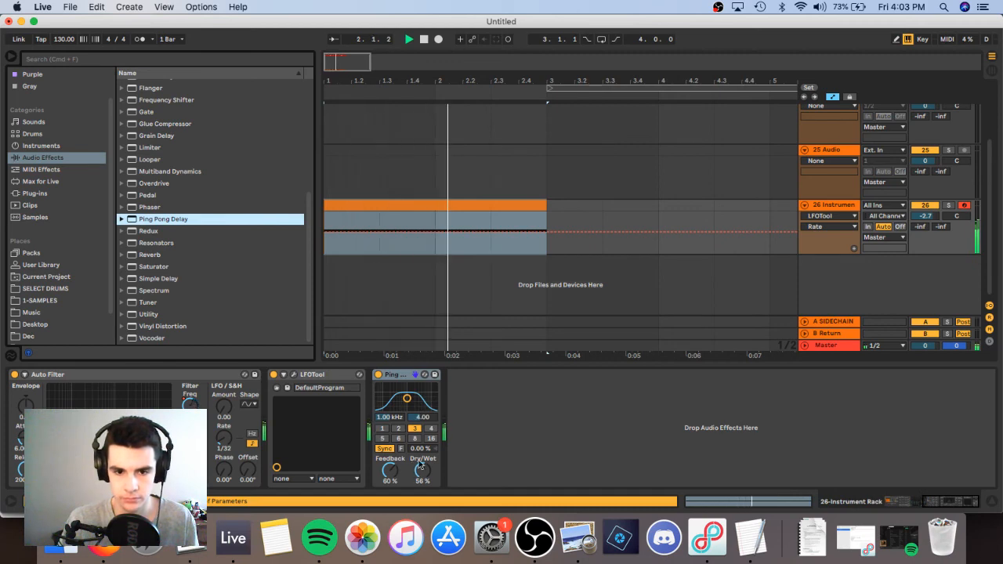
pyautogui.press('space')
pyautogui.click(395, 376)
pyautogui.press('Delete')
# - Add an Auto Pan after LFOTool with its amount at 100% and play the clip
pyautogui.scroll(5, 170, 235)
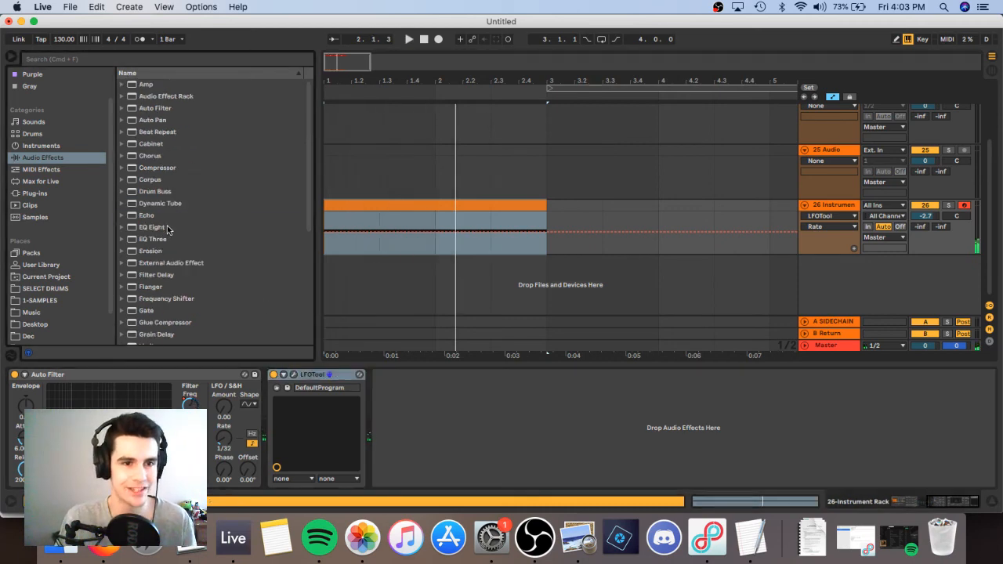
pyautogui.doubleClick(161, 122)
pyautogui.press('space')
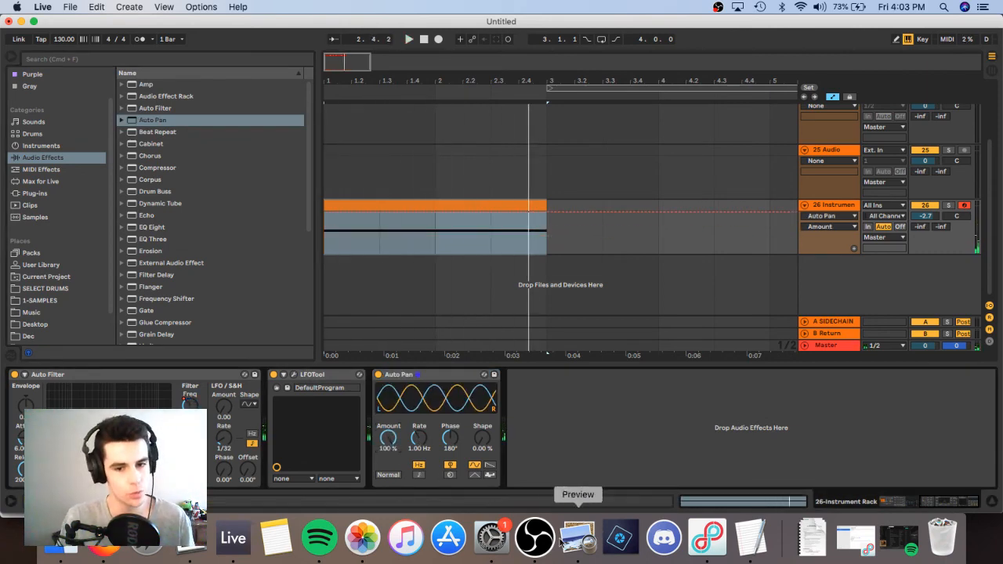
pyautogui.click(528, 538)
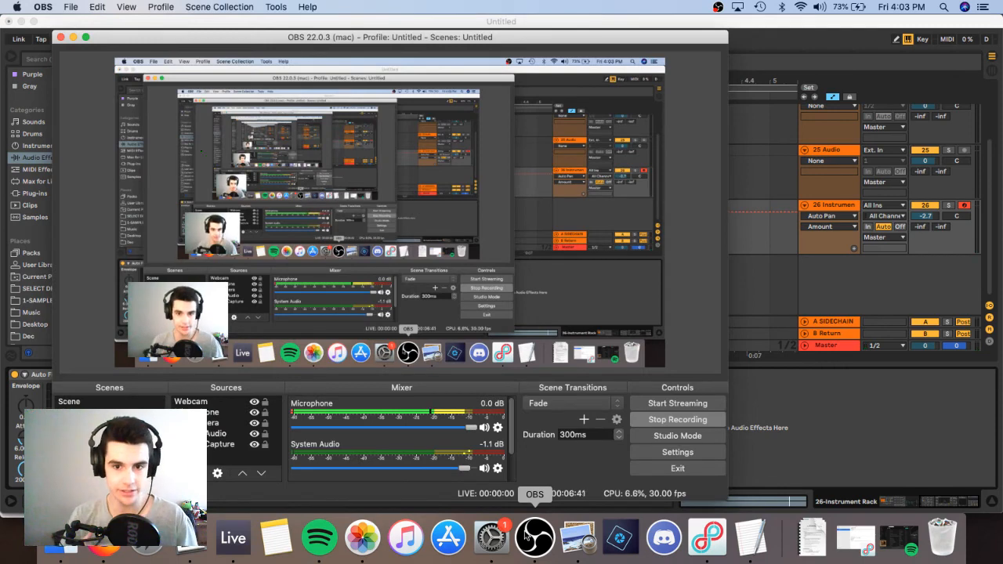